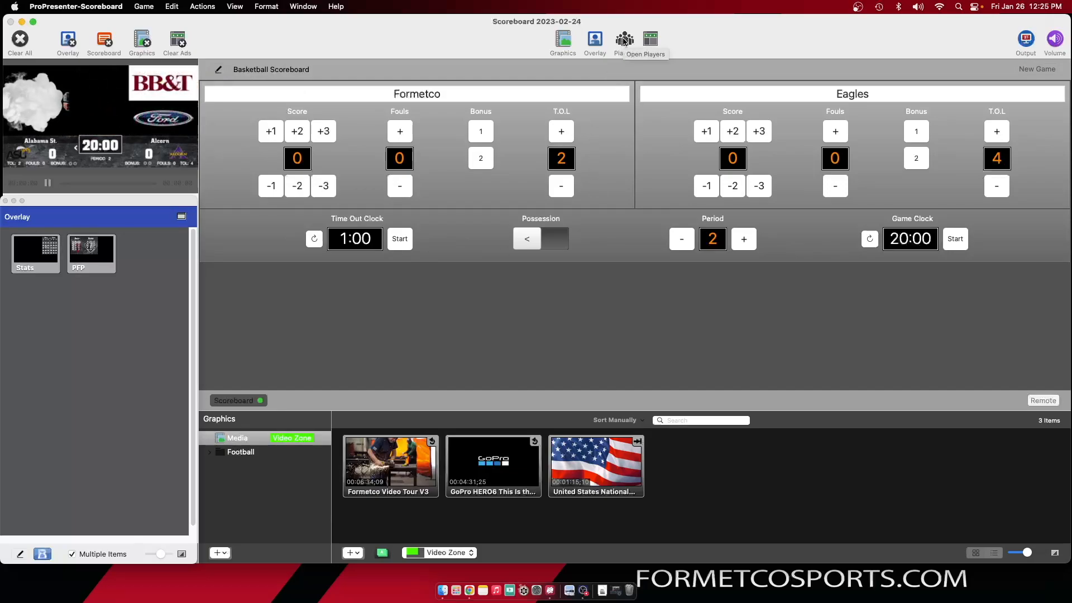
Step: Open the players overlay and start a data import into a new document using a URL to StatCrew data
left_click(624, 41)
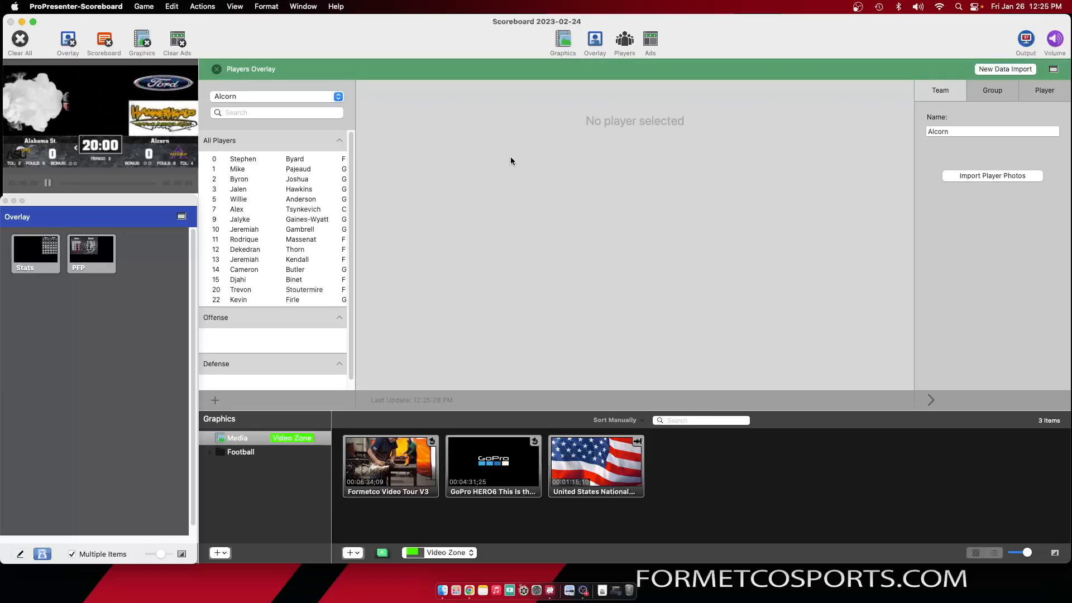
left_click(992, 72)
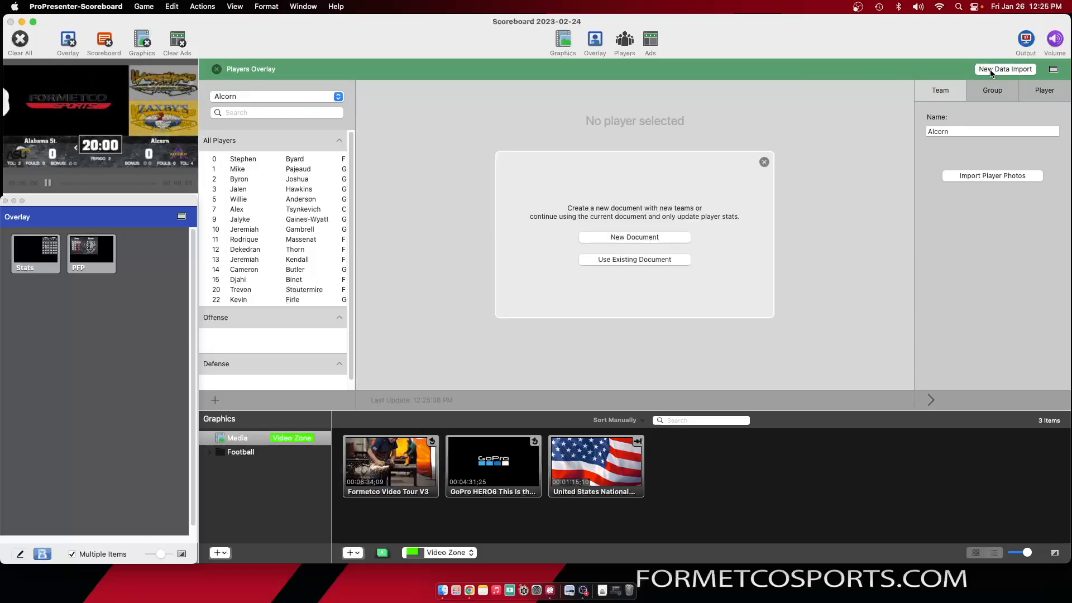
left_click(635, 236)
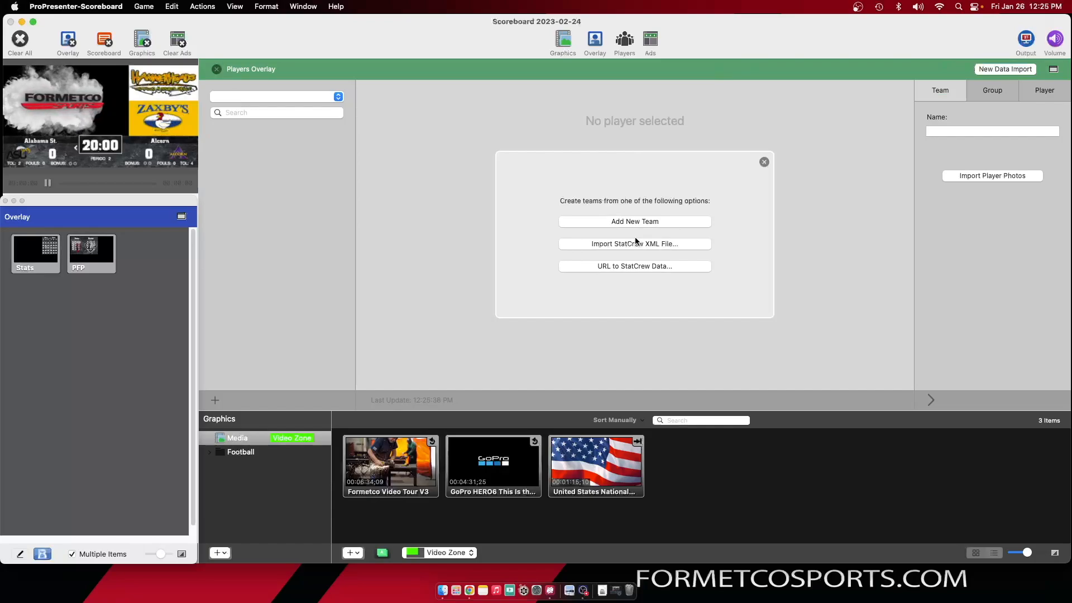
left_click(616, 267)
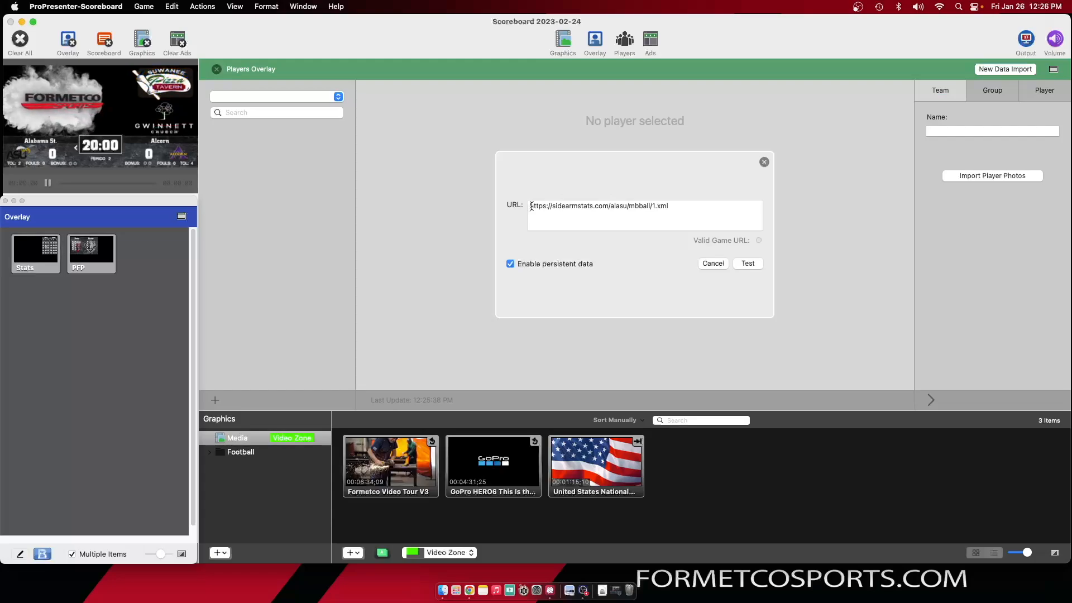
left_click_drag(529, 207, 671, 205)
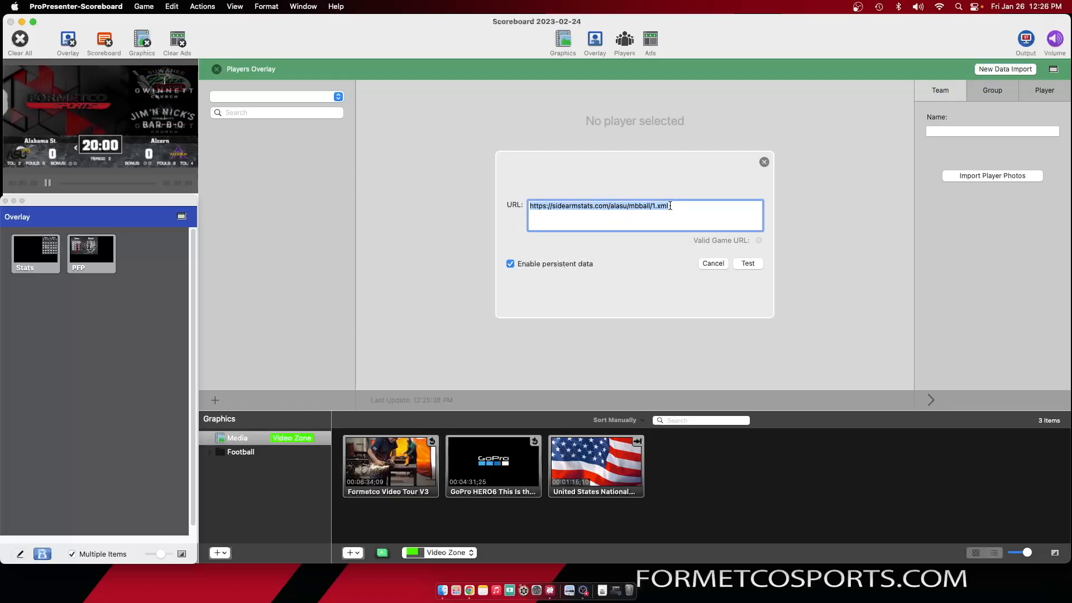
key("super+c")
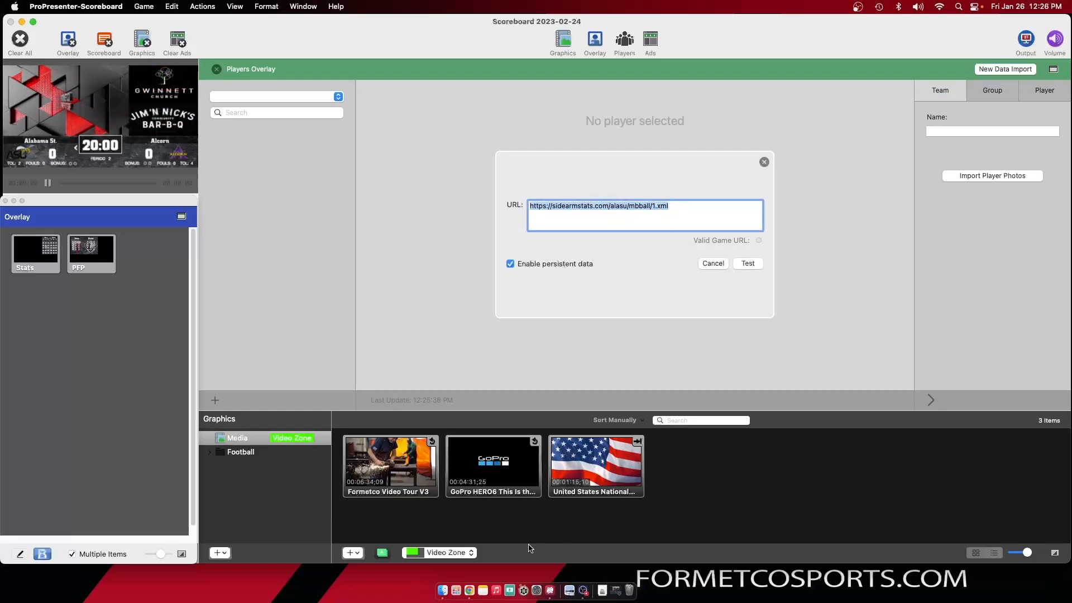
left_click(468, 597)
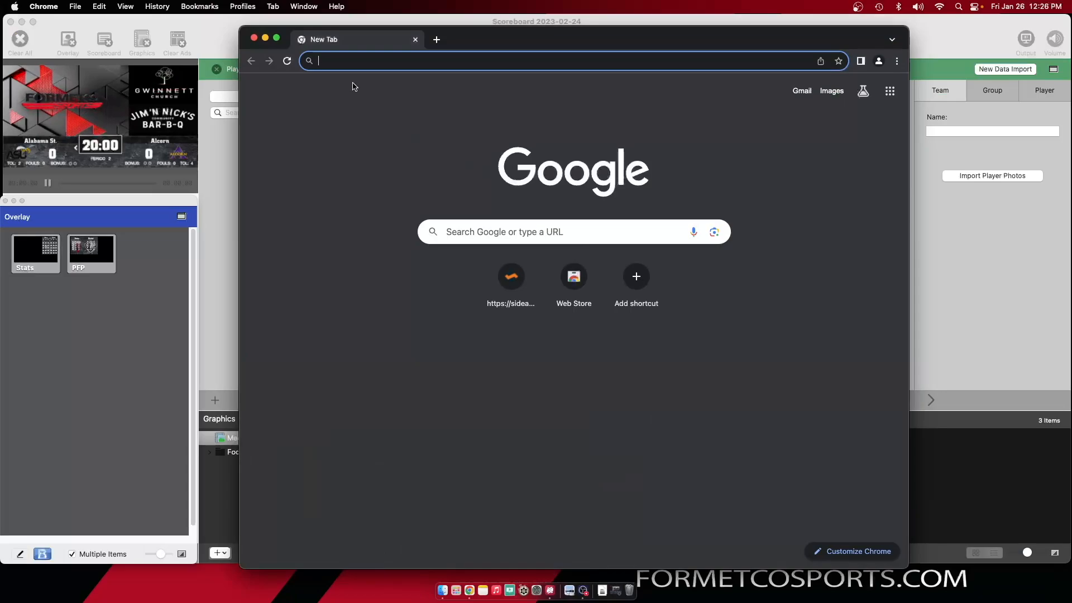
key("super+v")
left_click(353, 85)
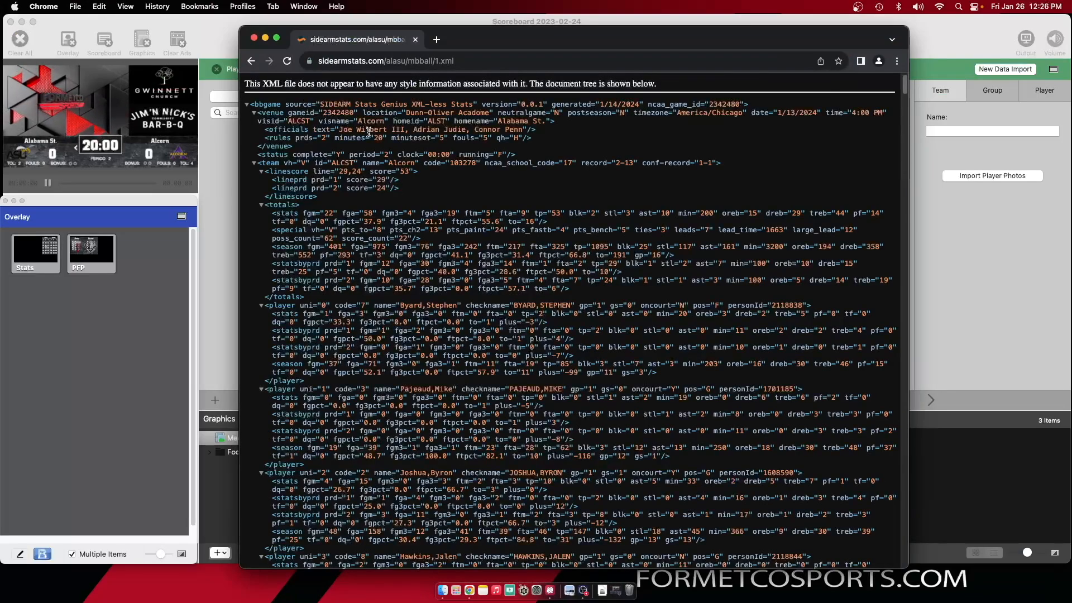
Step: Examine the team and player statistics for both teams in the XML file, and put the browser window away
scroll(383, 137, "down", 2)
scroll(384, 139, "down", 15)
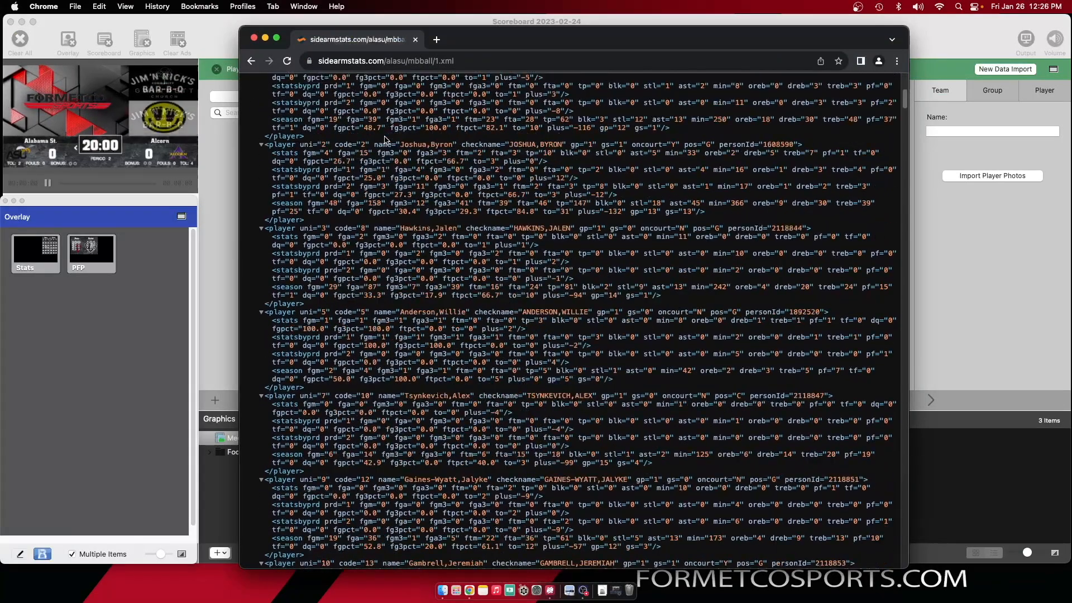
scroll(384, 139, "down", 15)
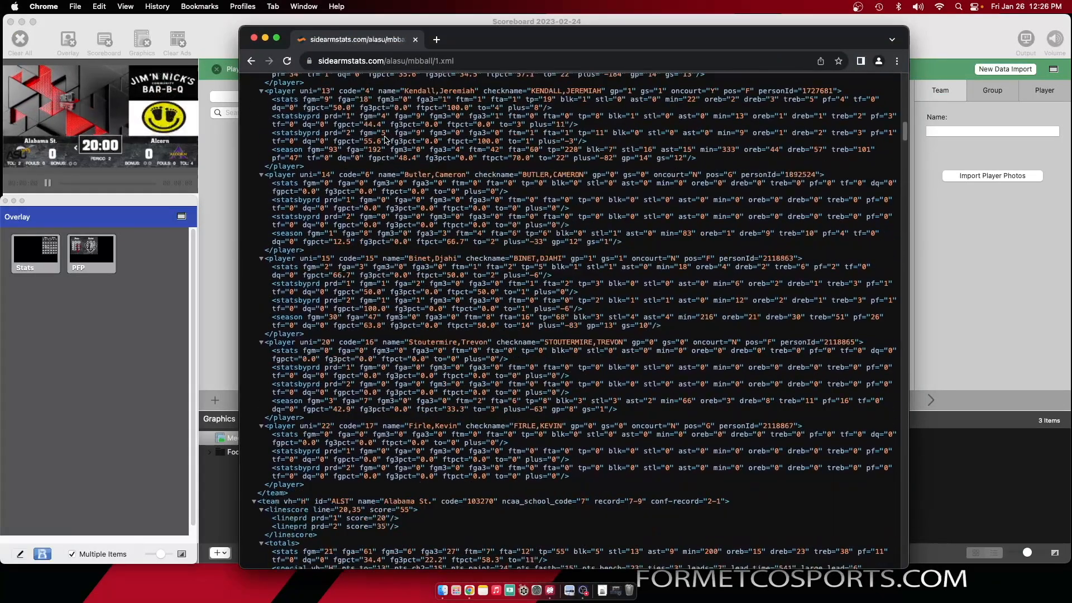
scroll(384, 137, "down", 15)
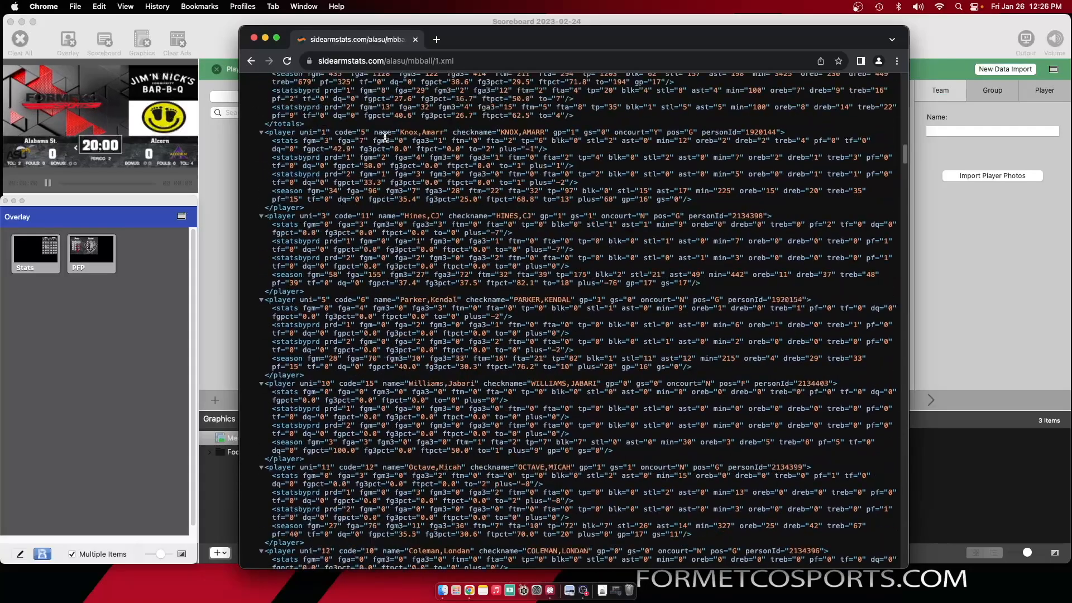
scroll(384, 137, "down", 10)
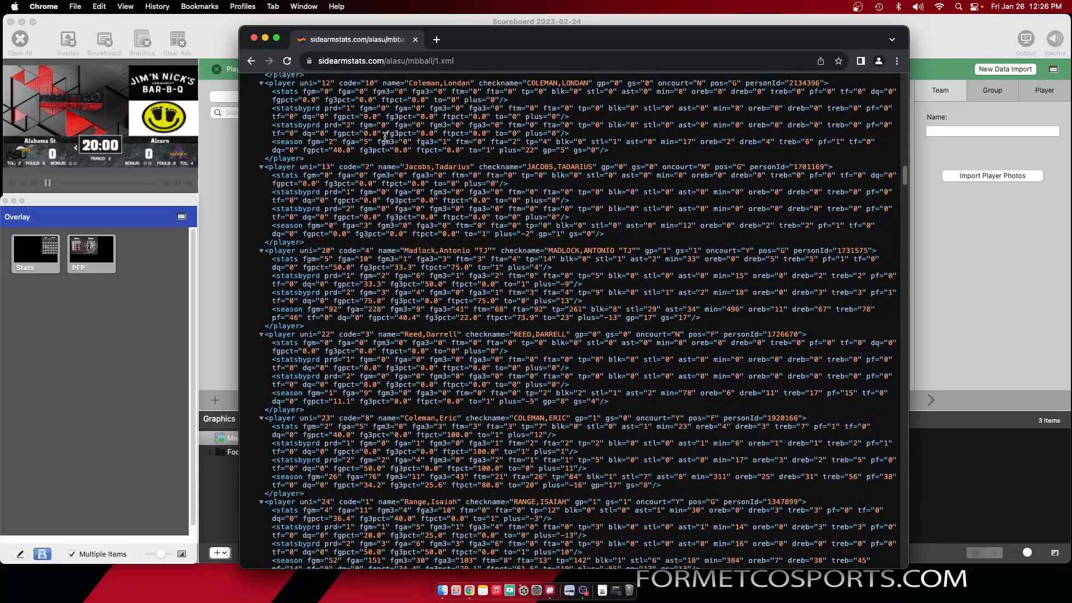
scroll(384, 137, "down", 3)
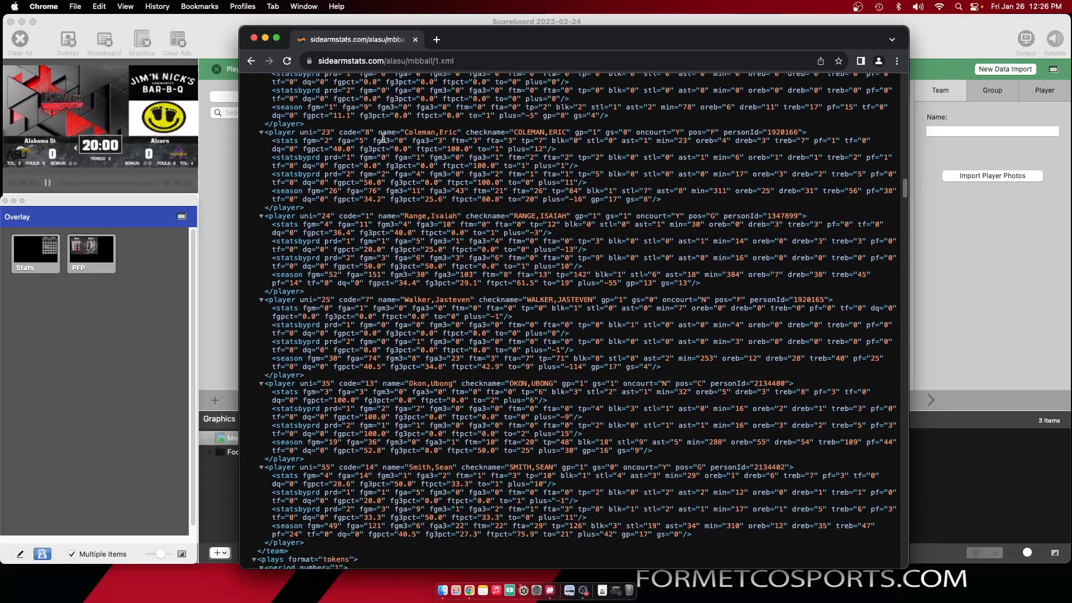
scroll(383, 137, "up", 20)
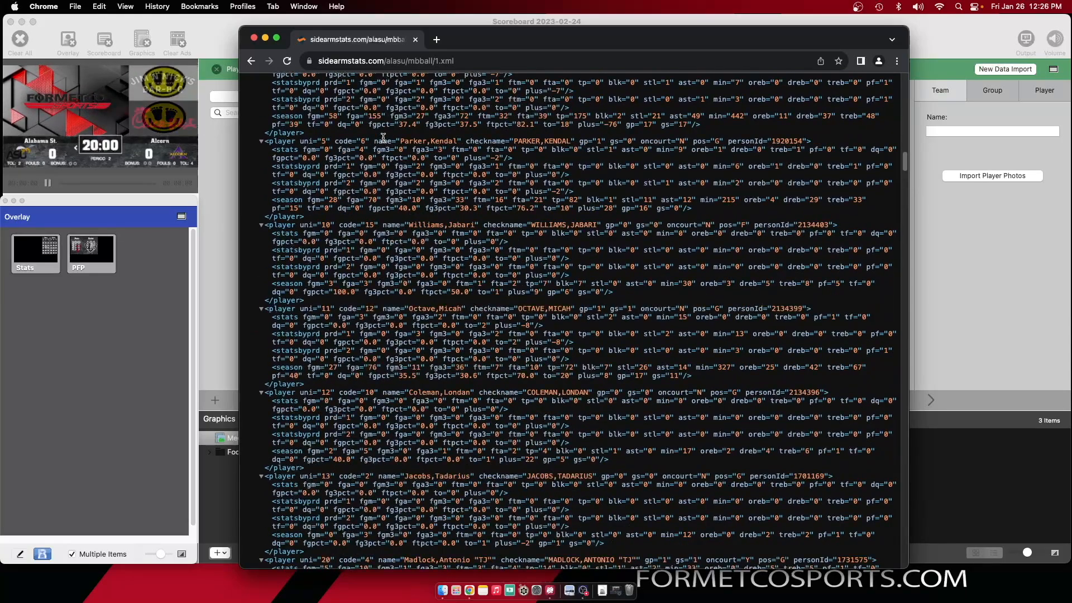
left_click(265, 38)
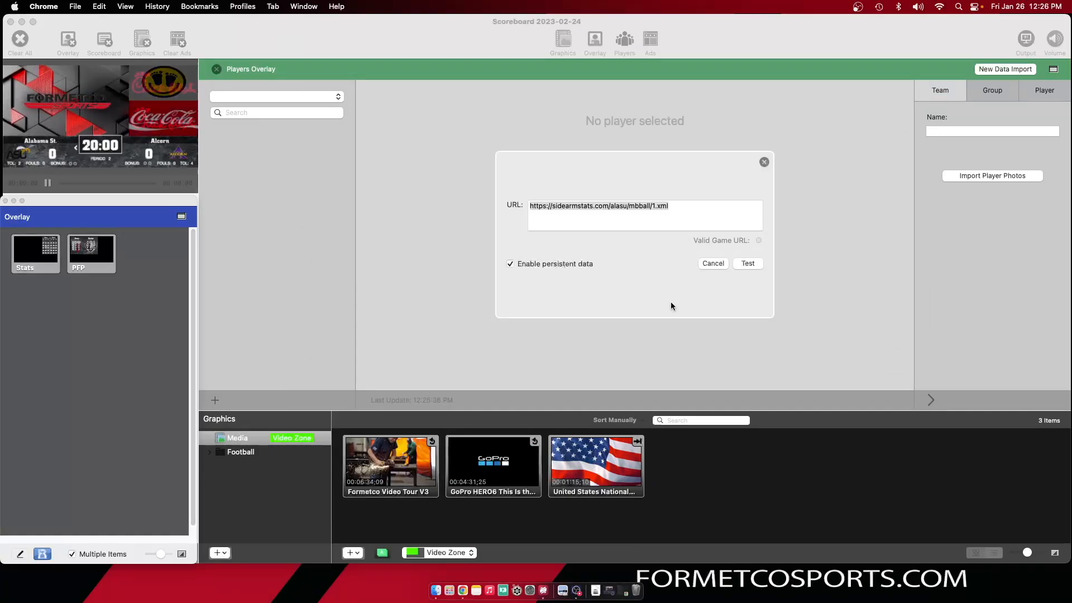
Step: Test the StatCrew game URL with persistent data enabled and import the teams from it
left_click(628, 225)
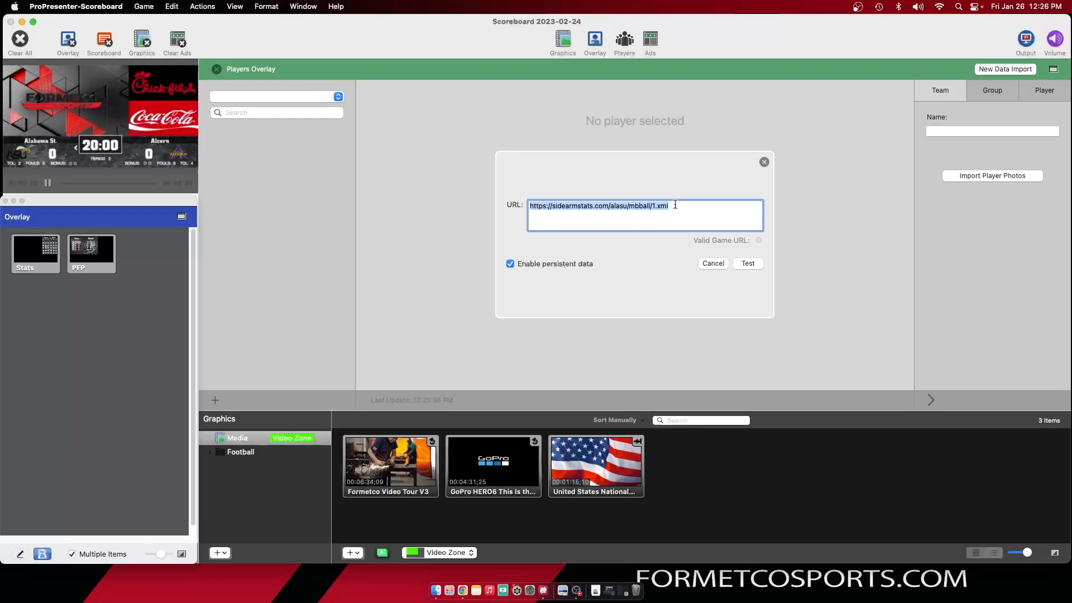
left_click(577, 221)
left_click(741, 266)
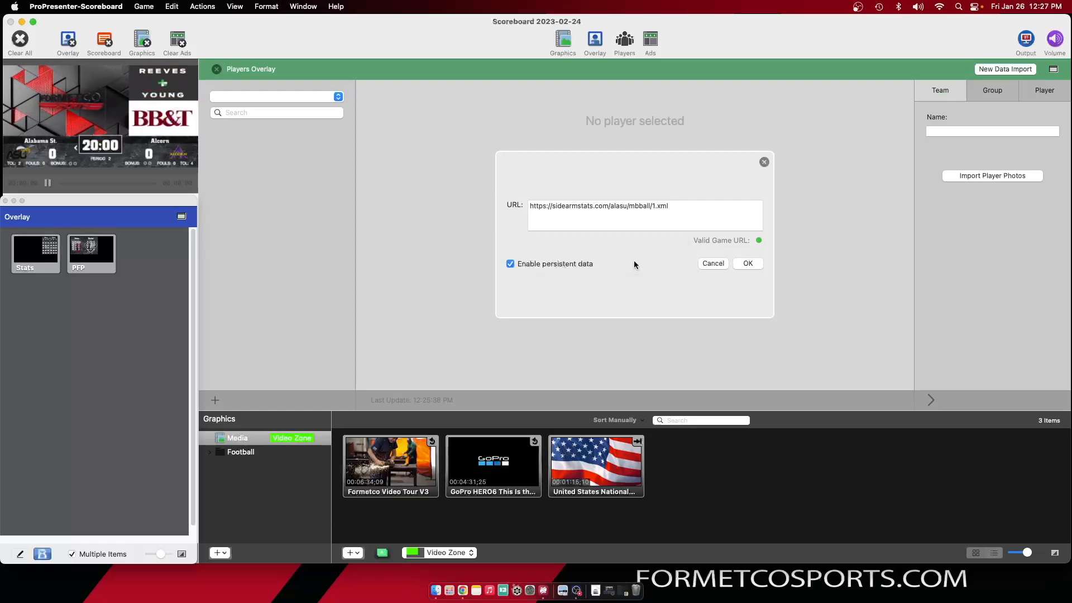
left_click(741, 268)
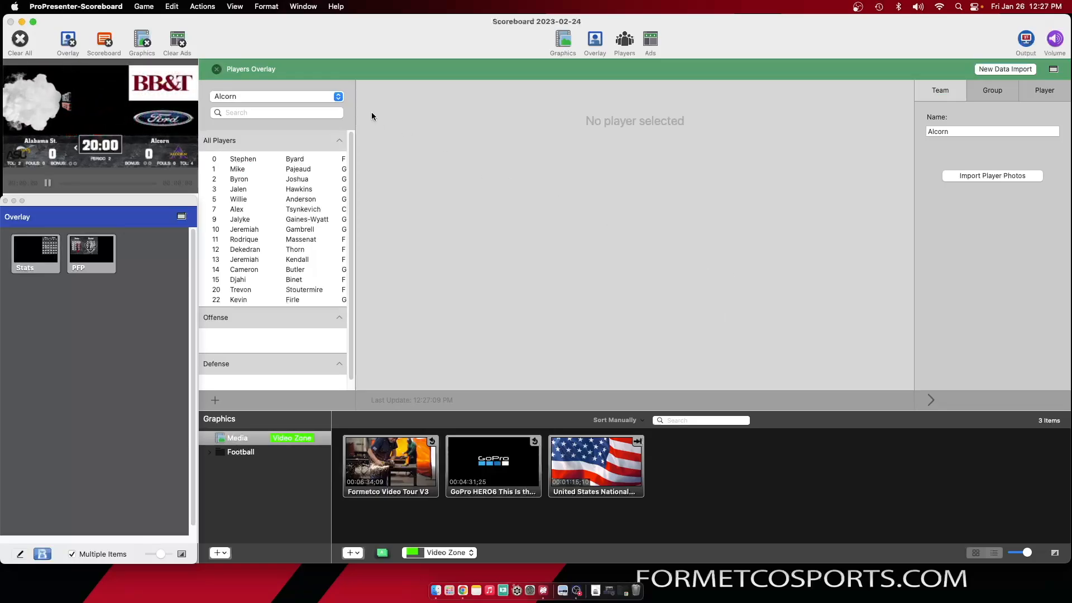
Step: Examine the imported Alabama St. roster and return to the Alcorn roster
left_click(337, 96)
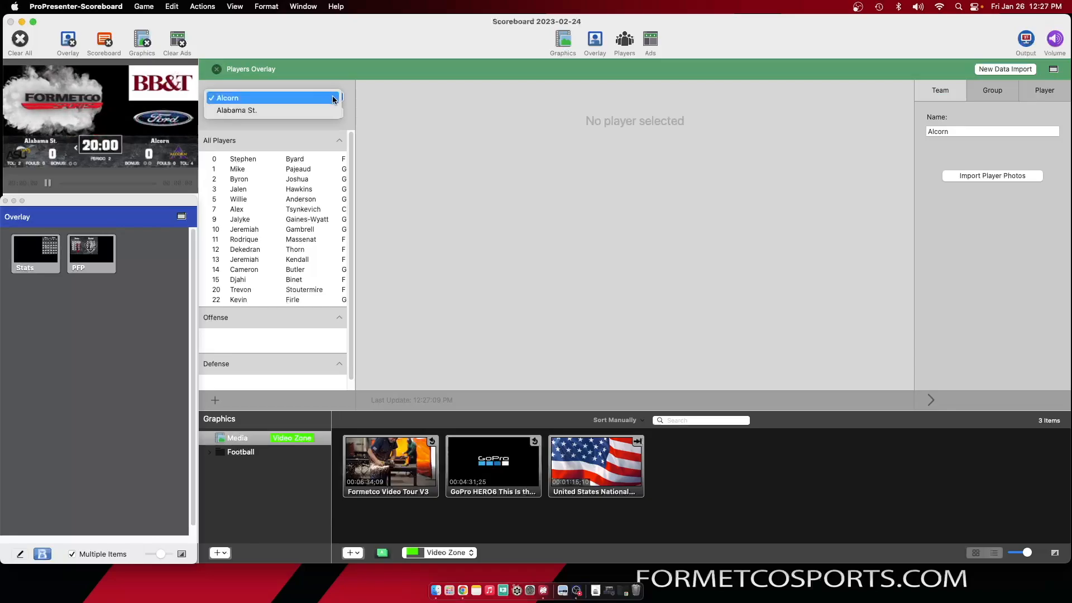
left_click(327, 109)
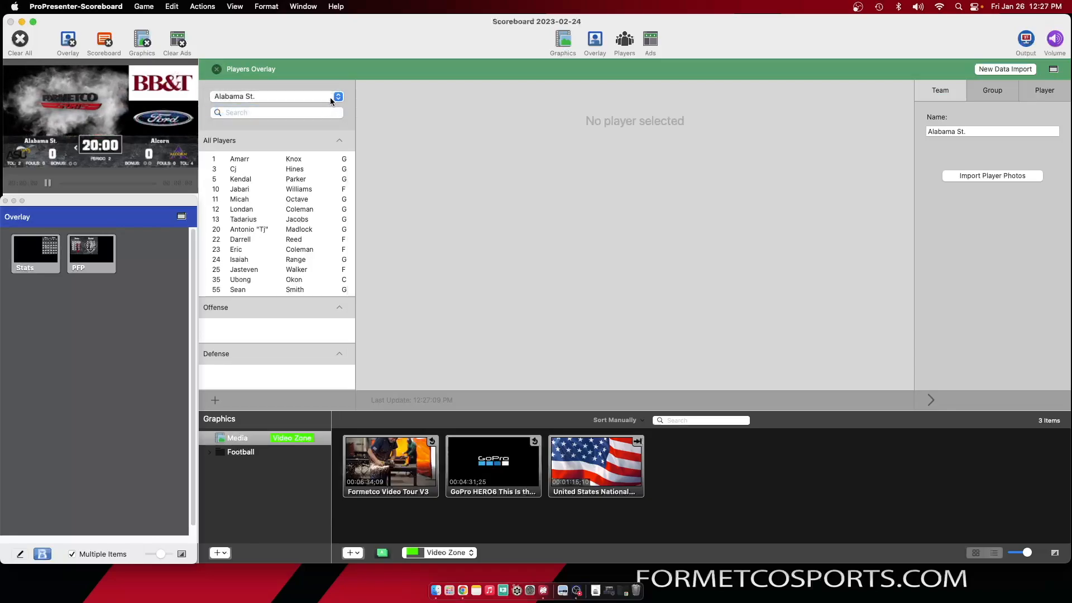
left_click(330, 97)
left_click(310, 86)
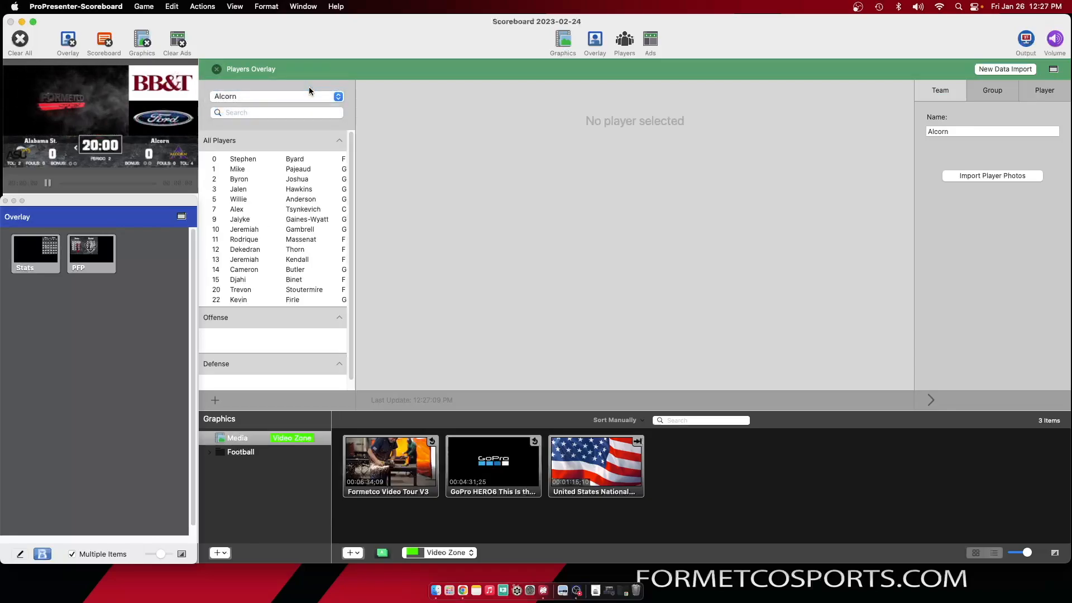
left_click(316, 97)
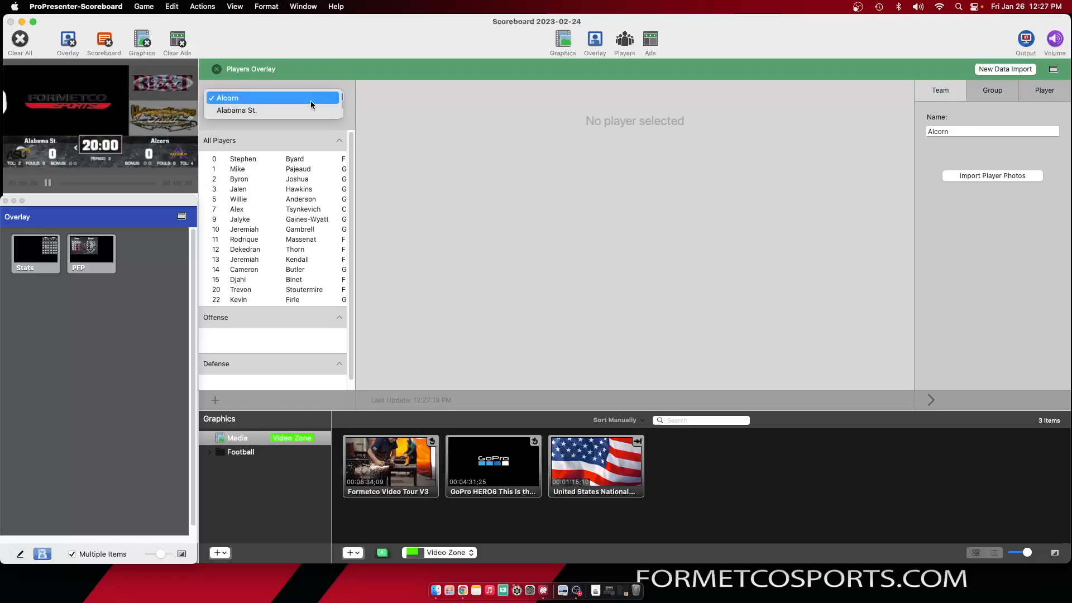
left_click(309, 105)
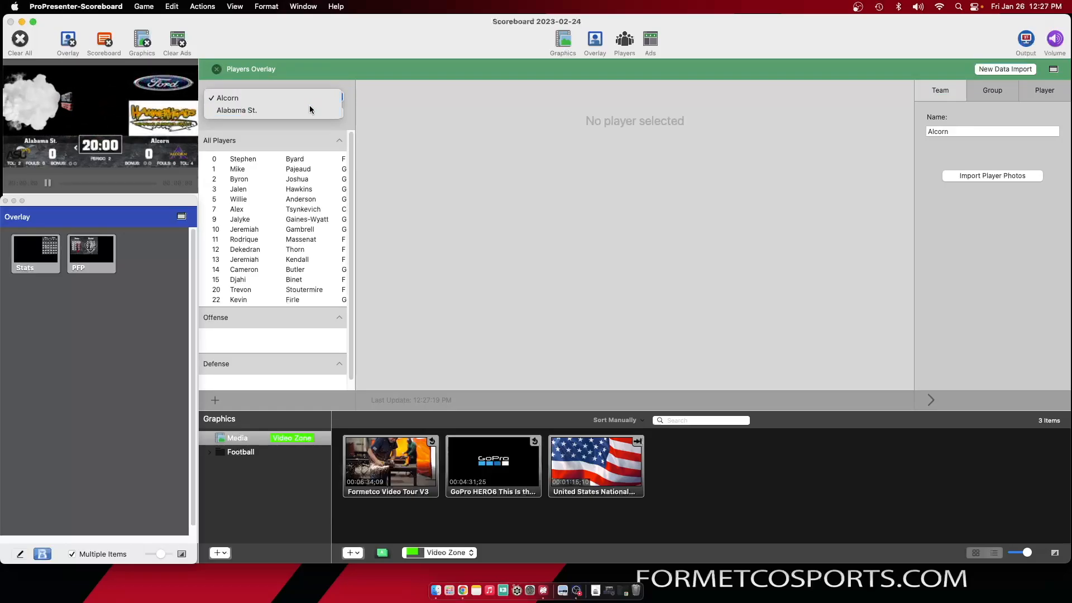
left_click(309, 100)
left_click(309, 88)
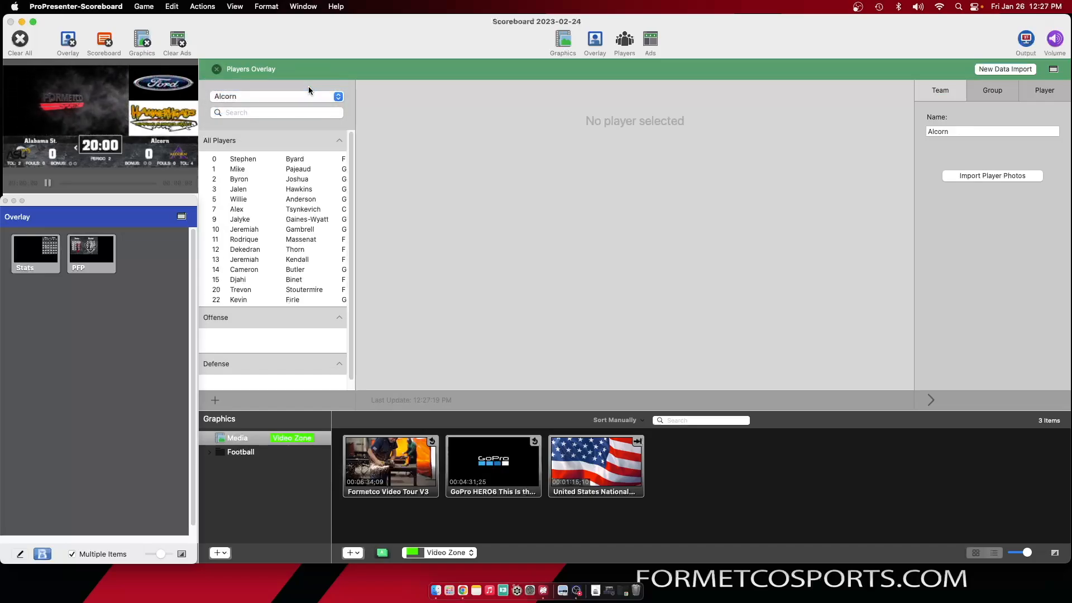
Step: Select player number 1 on the Alabama St. team and examine the player's details and full statistics
left_click(310, 94)
left_click(306, 105)
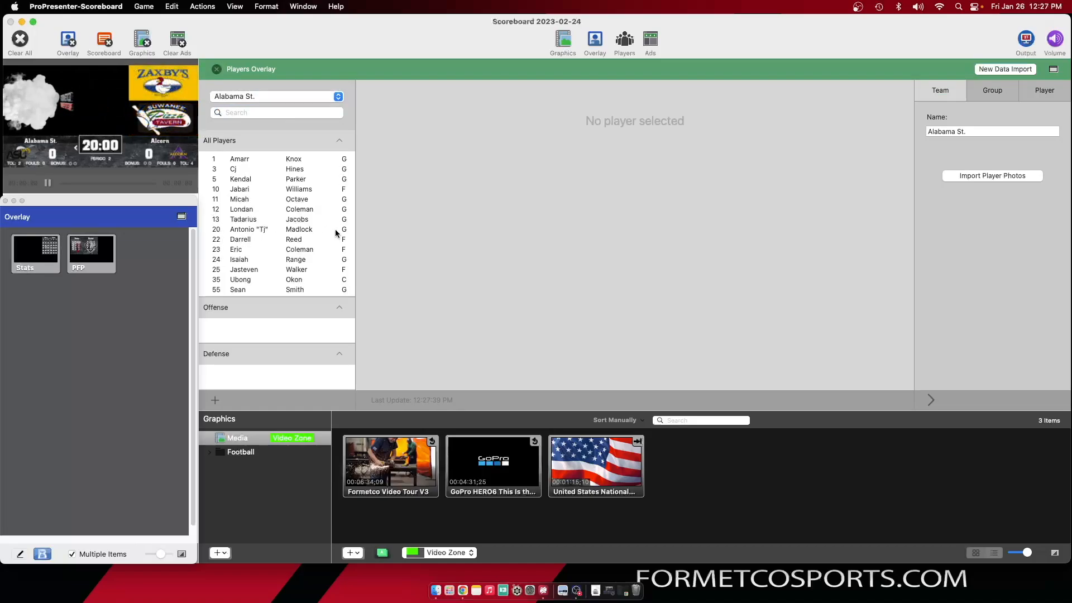
left_click(250, 159)
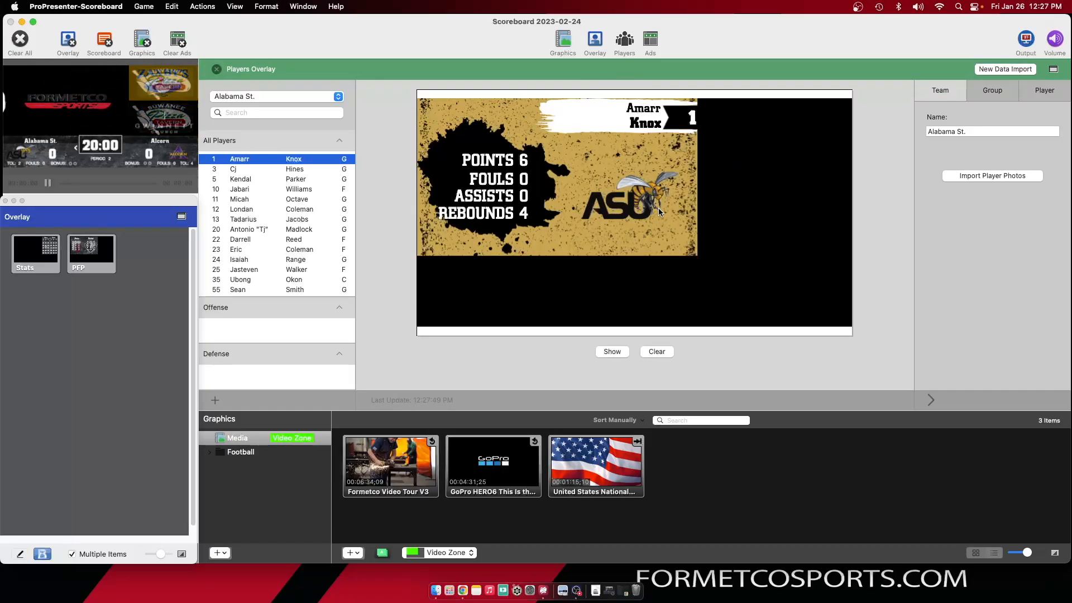
left_click(1044, 91)
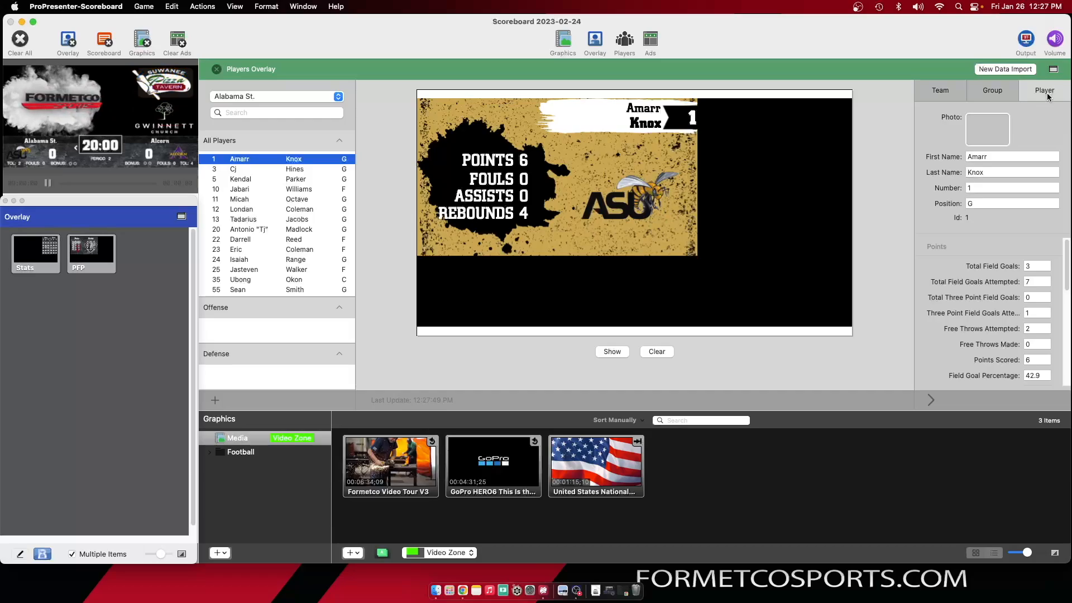
scroll(983, 274, "down", 2)
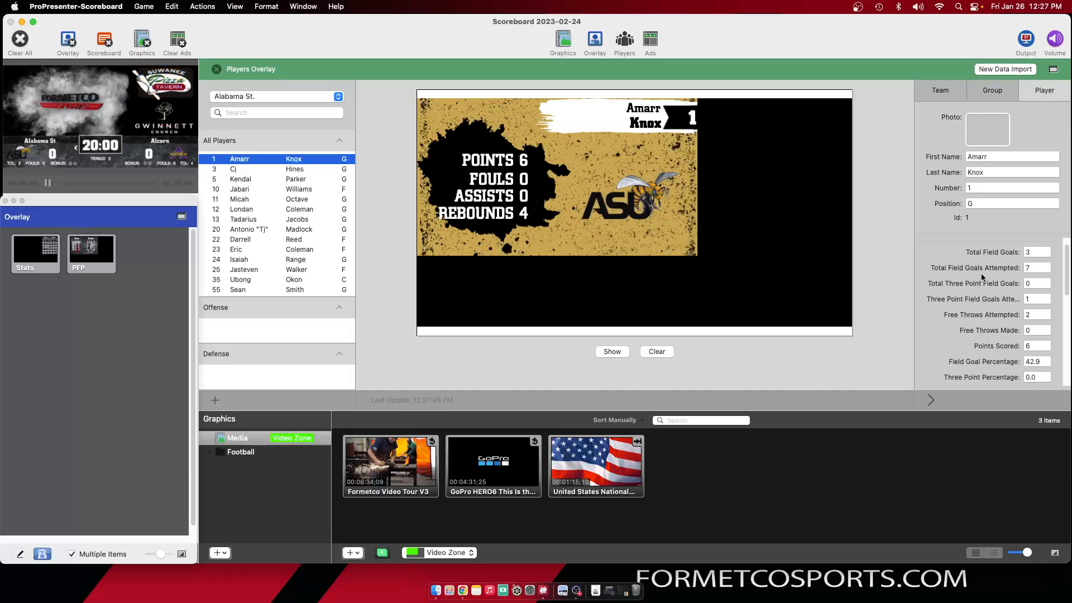
scroll(983, 275, "down", 5)
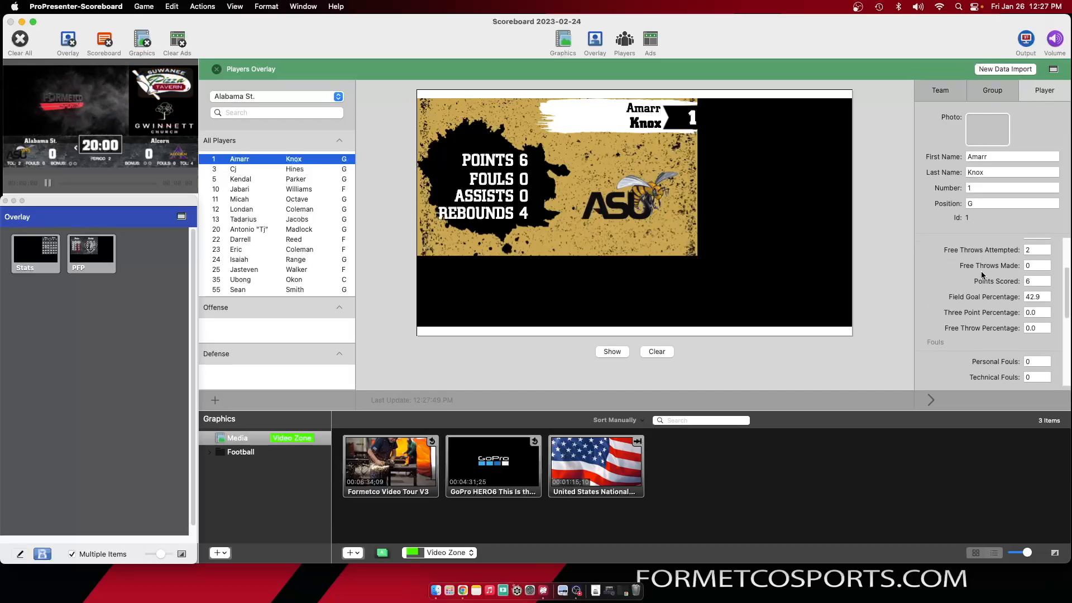
scroll(982, 274, "down", 5)
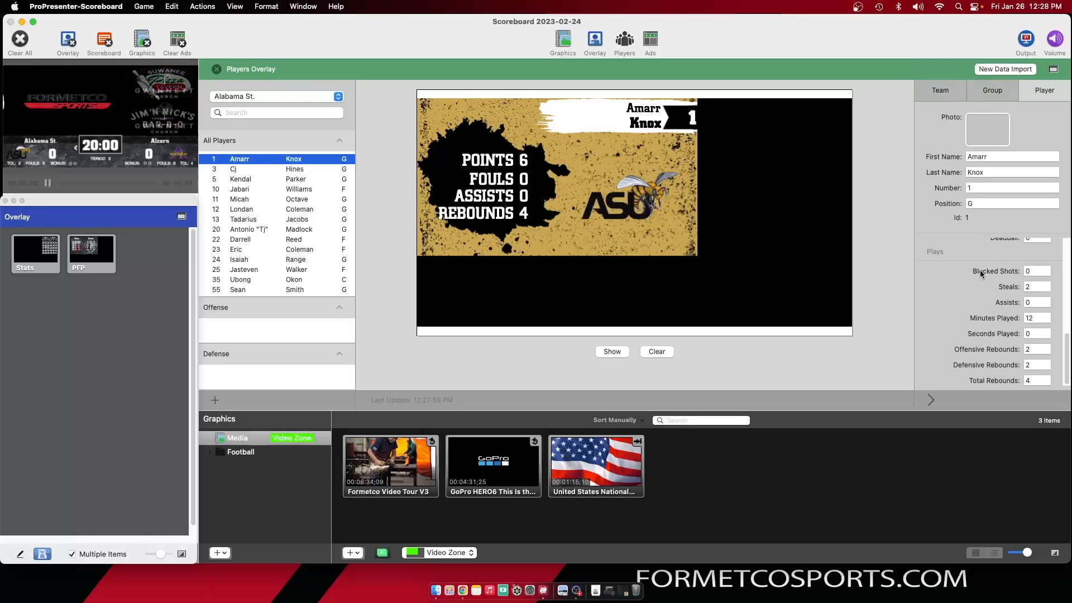
scroll(981, 272, "up", 12)
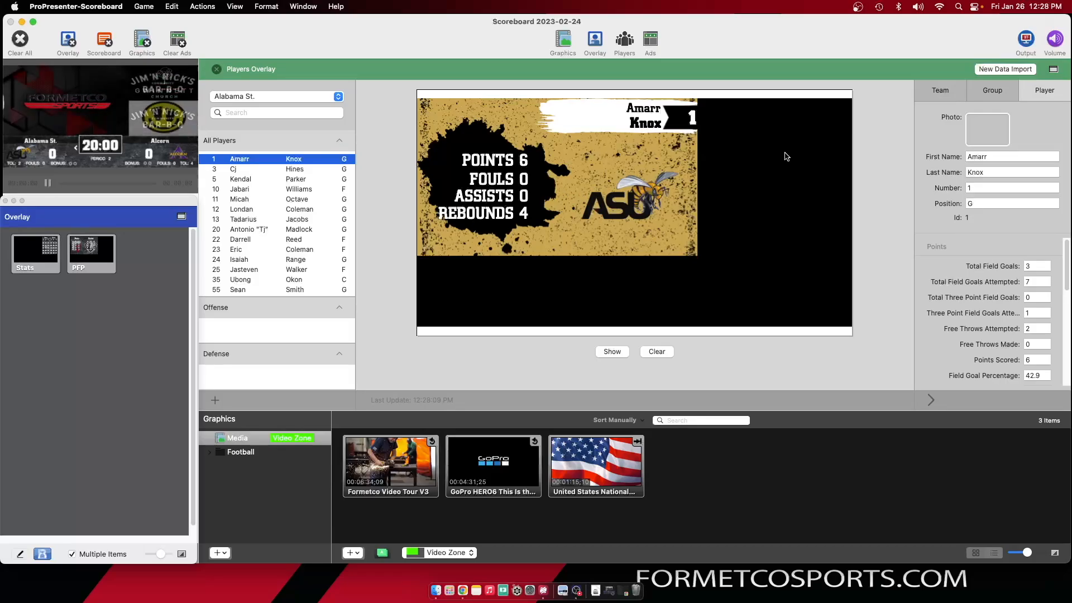
Step: Examine the template choices for the Alabama St. All Players group, keep ASU, and open it in the template editor
left_click(986, 92)
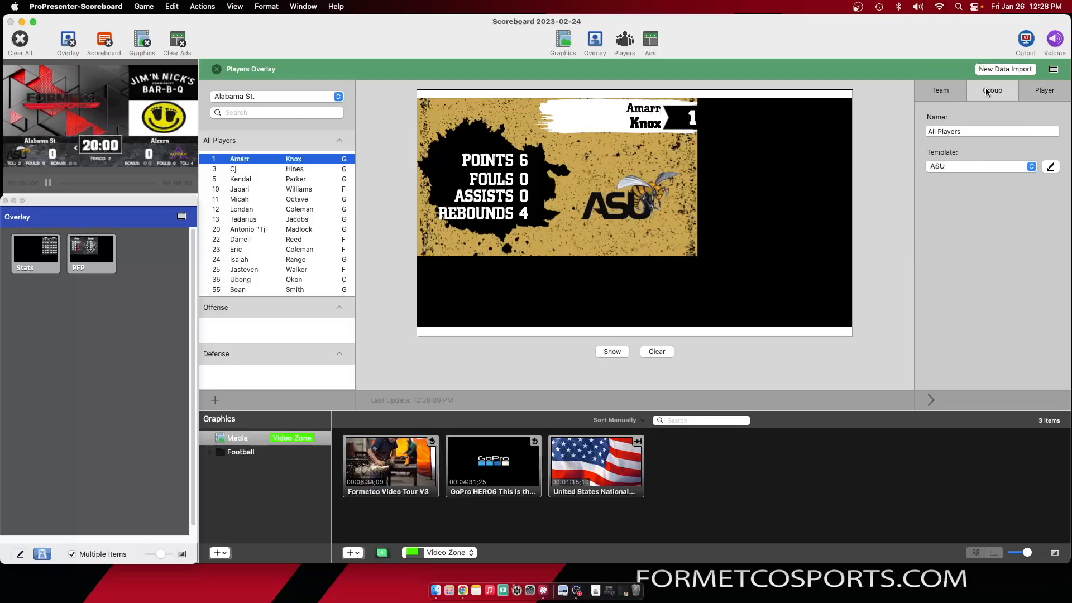
left_click(1010, 165)
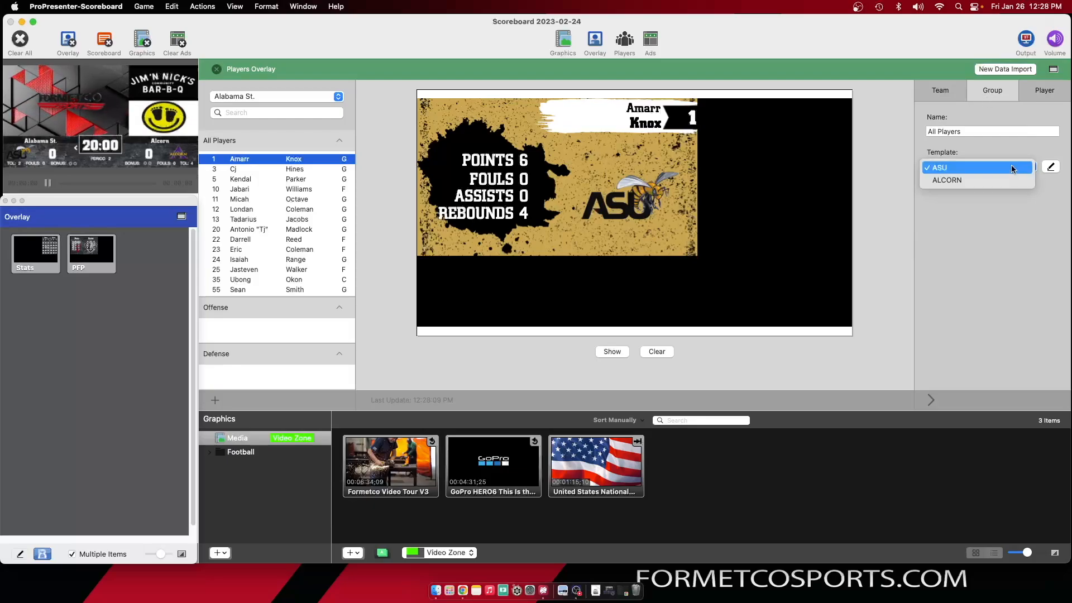
left_click(1010, 165)
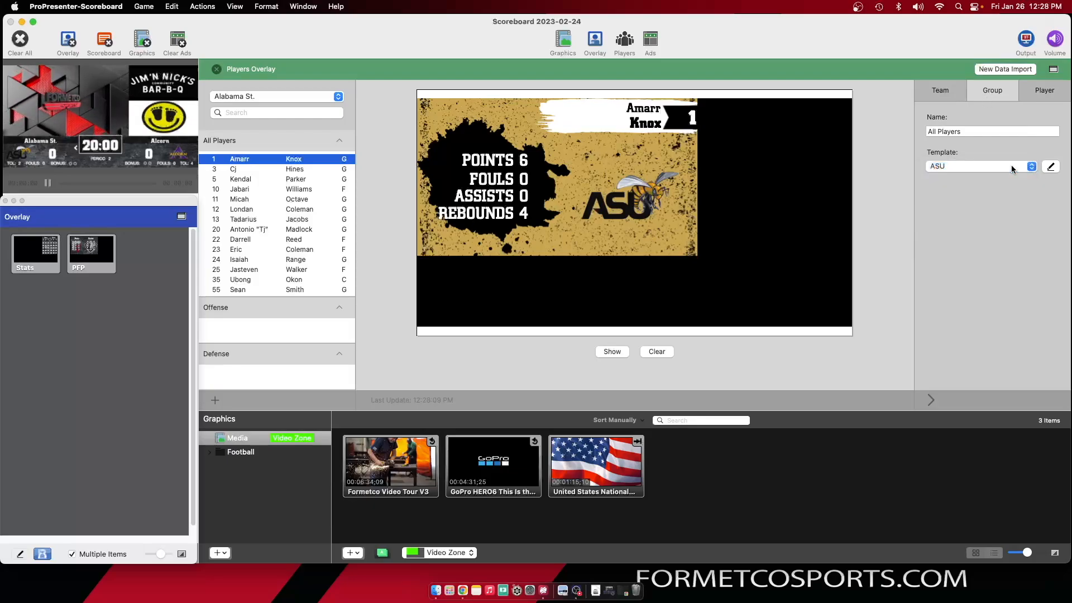
left_click(1010, 165)
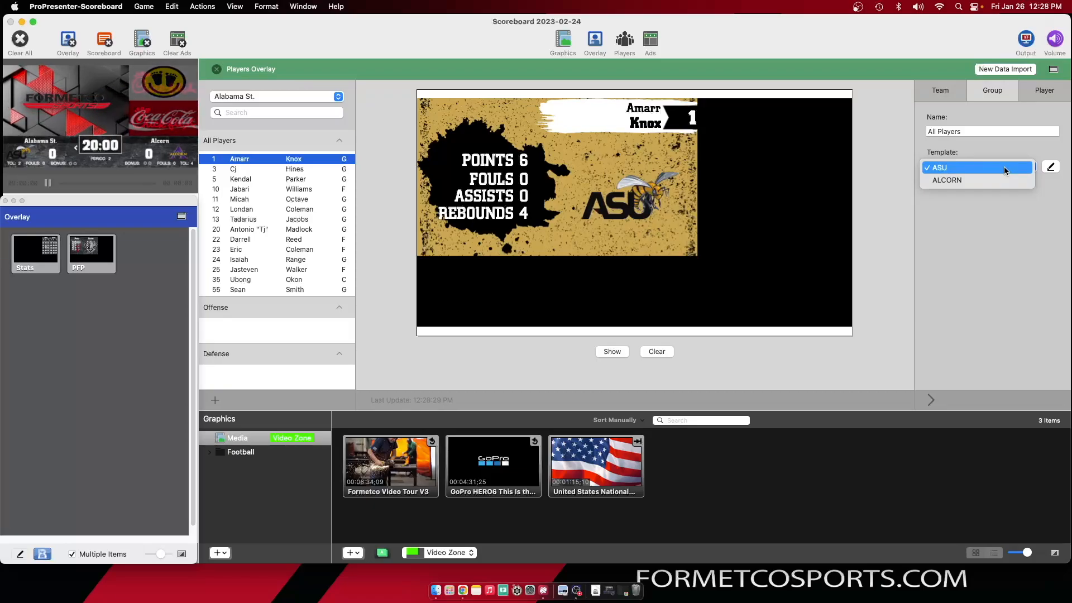
left_click(1005, 170)
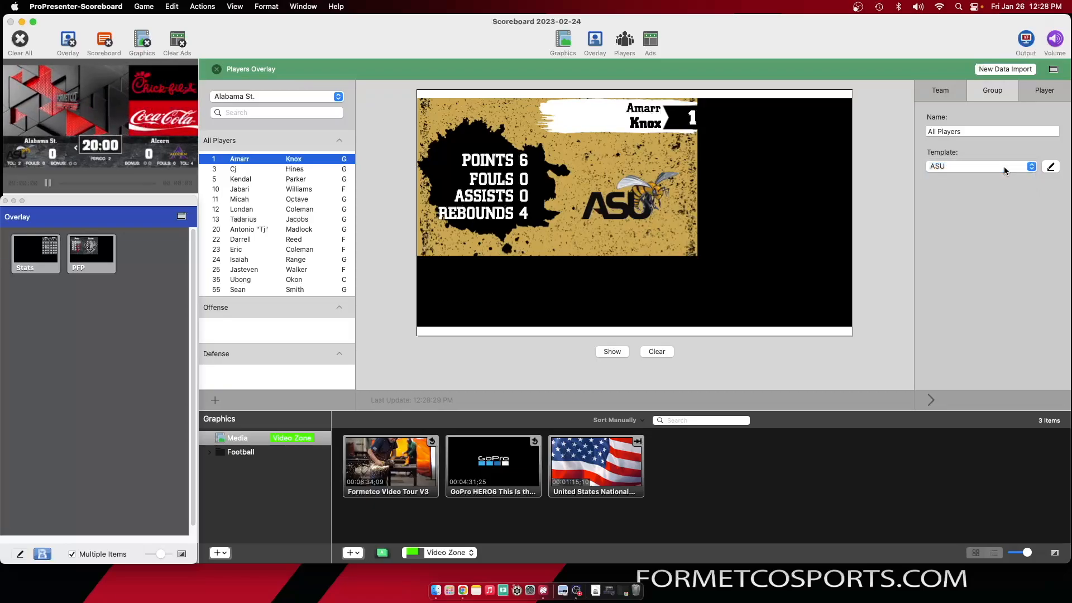
left_click(1050, 167)
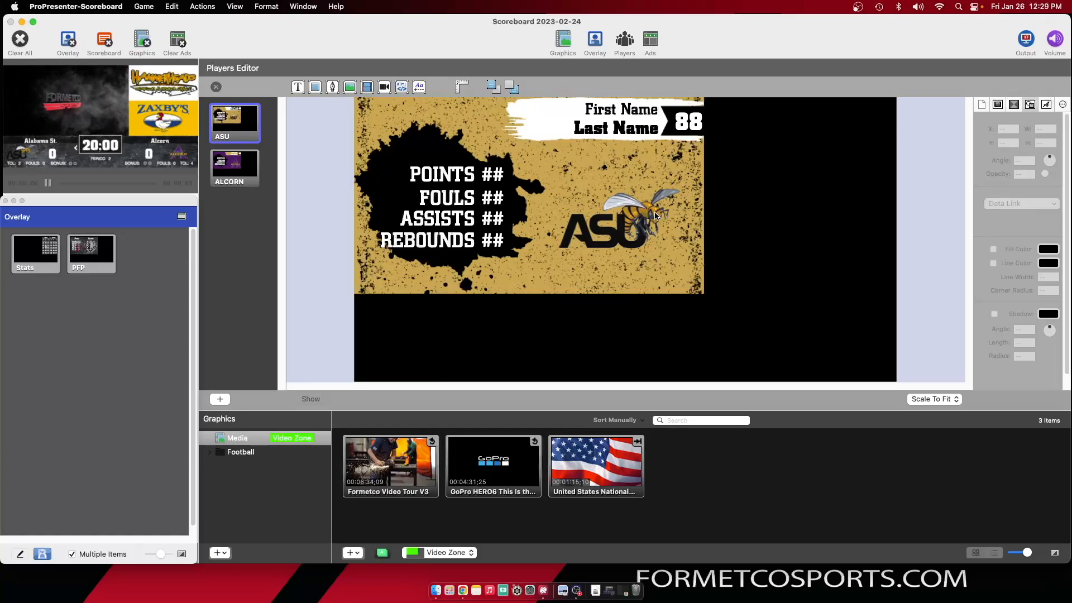
Step: Examine the points, fouls, assists and rebounds labels and their ## value placeholders in the ASU template
left_click(451, 178)
left_click(456, 197)
left_click(460, 220)
left_click(464, 239)
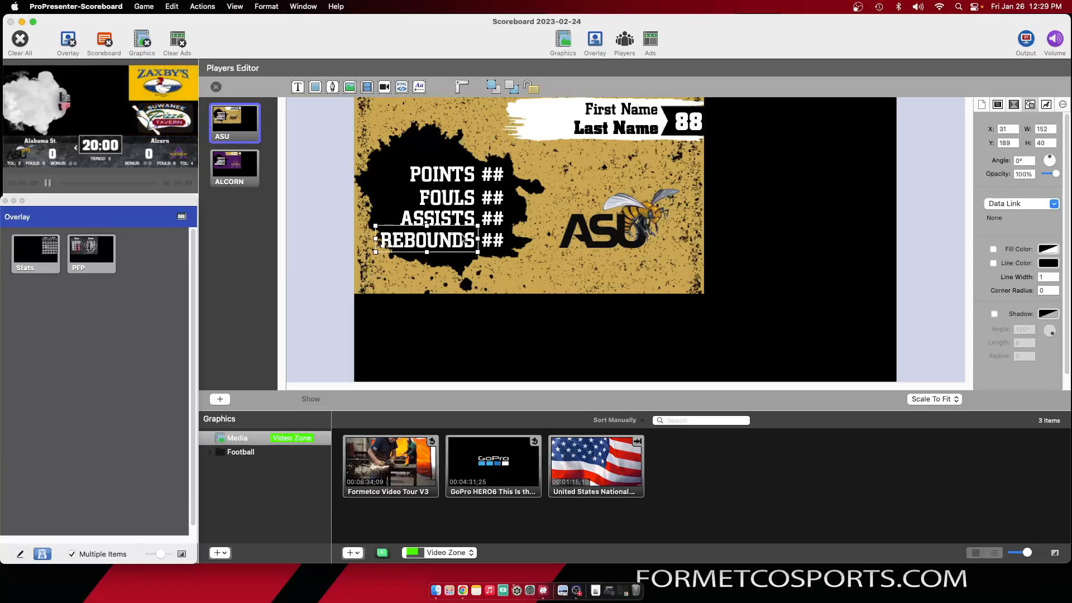
left_click(454, 171)
left_click(501, 174)
left_click(494, 202)
left_click(495, 223)
left_click(497, 240)
Step: Link the ASU template's points value placeholder to the Points Scored player statistic
left_click(493, 178)
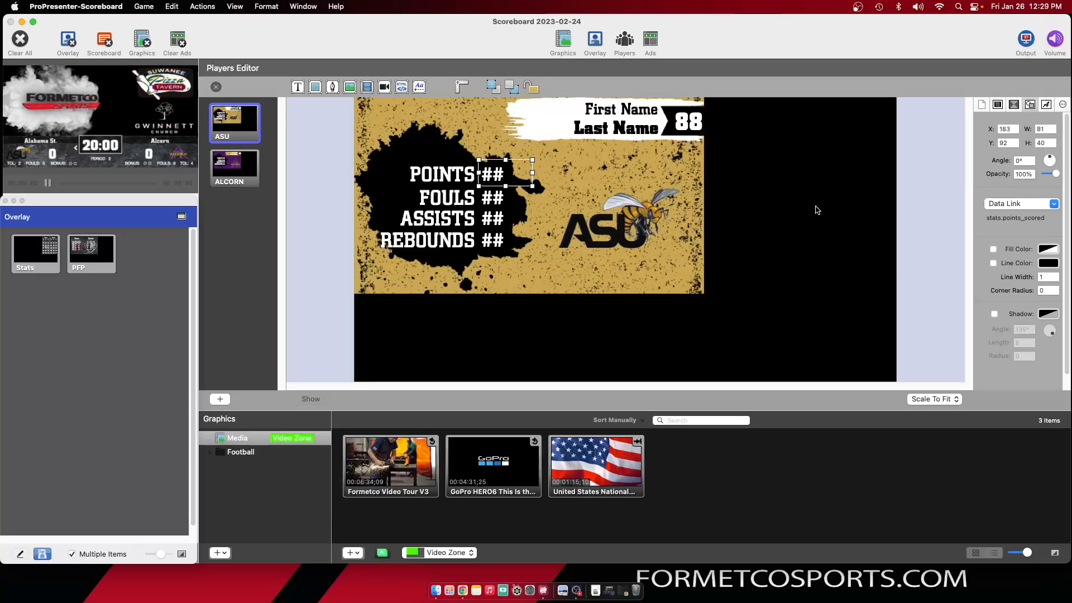
left_click(1031, 204)
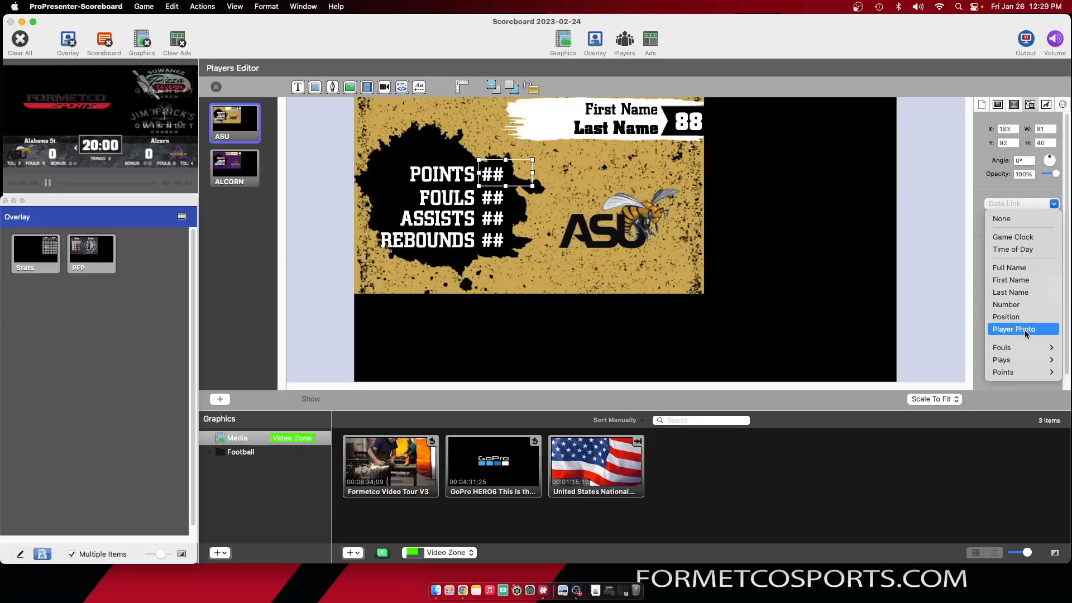
mouse_move(1029, 347)
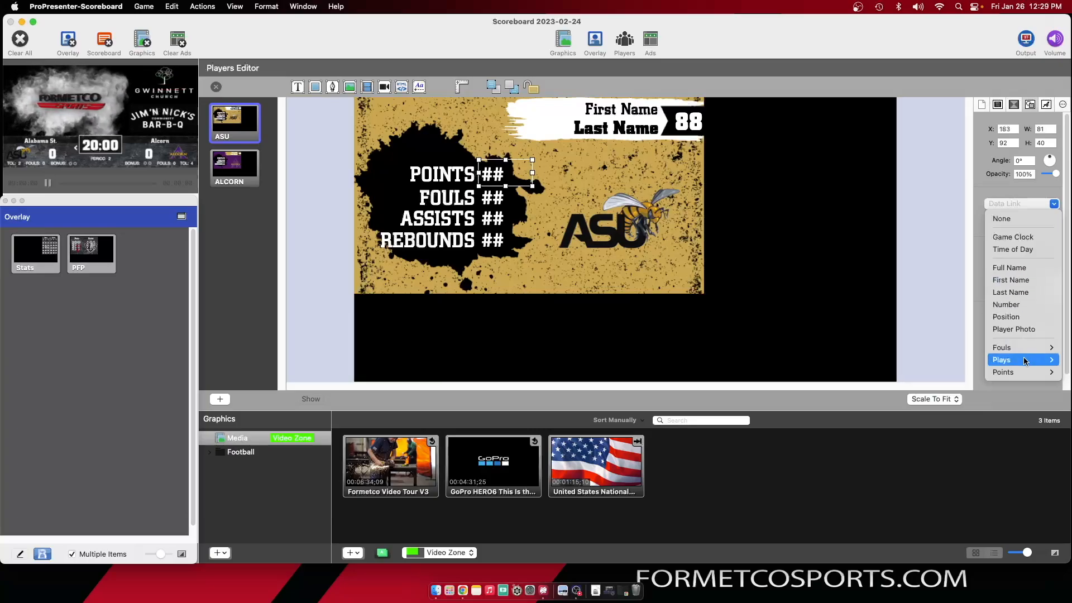
mouse_move(1026, 372)
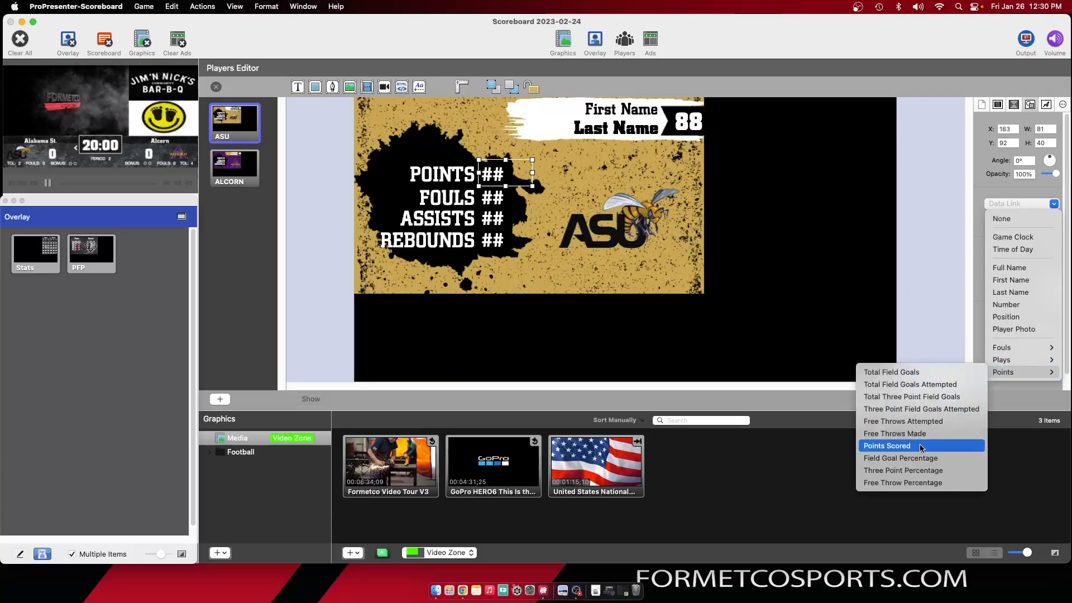
left_click(919, 447)
Step: Link the fouls value placeholder in the ASU template to the Personal Fouls statistic
left_click(491, 198)
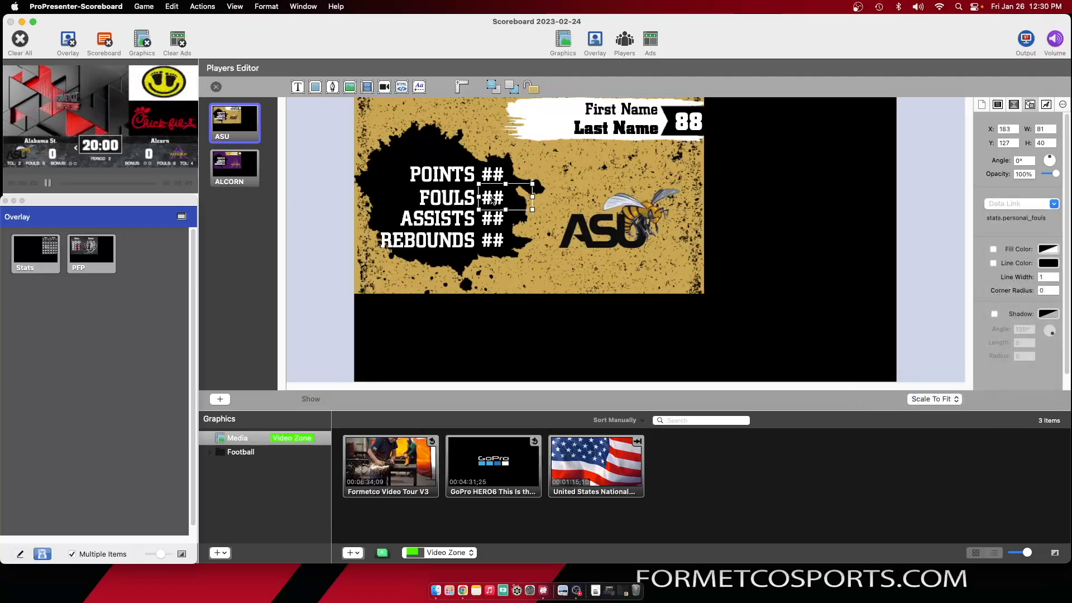
left_click(1020, 205)
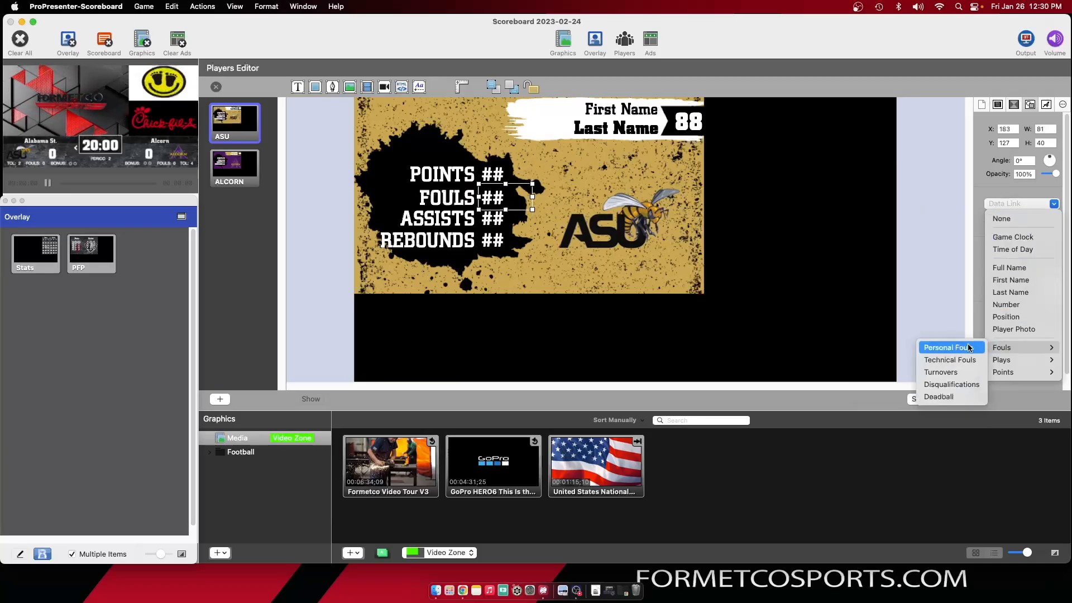
left_click(969, 348)
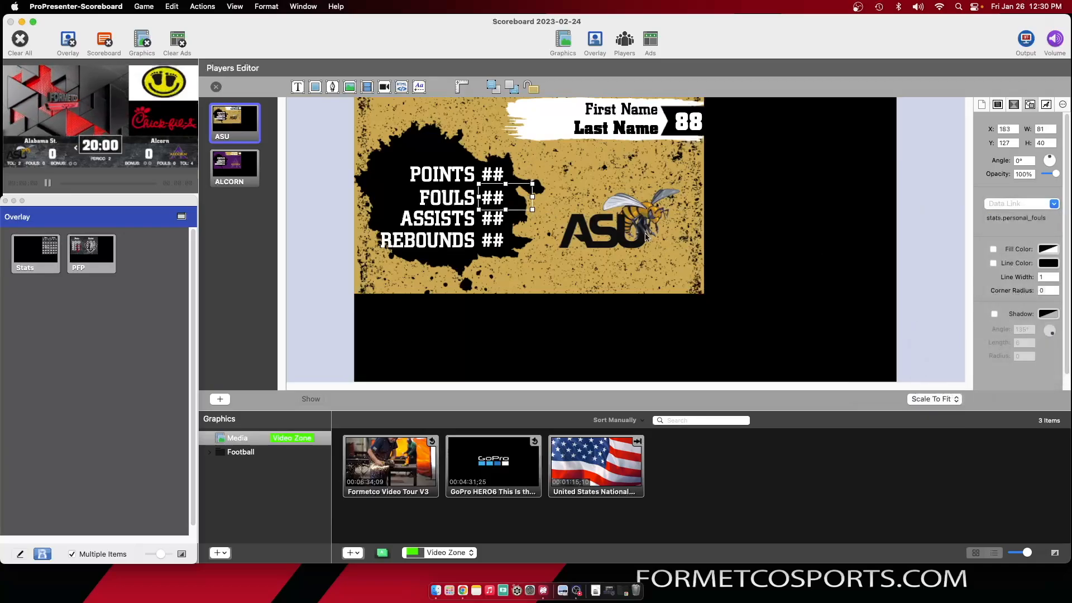
Step: Examine the data link choices for the assists value placeholder and the First Name text in the ASU template
left_click(502, 223)
left_click(1024, 204)
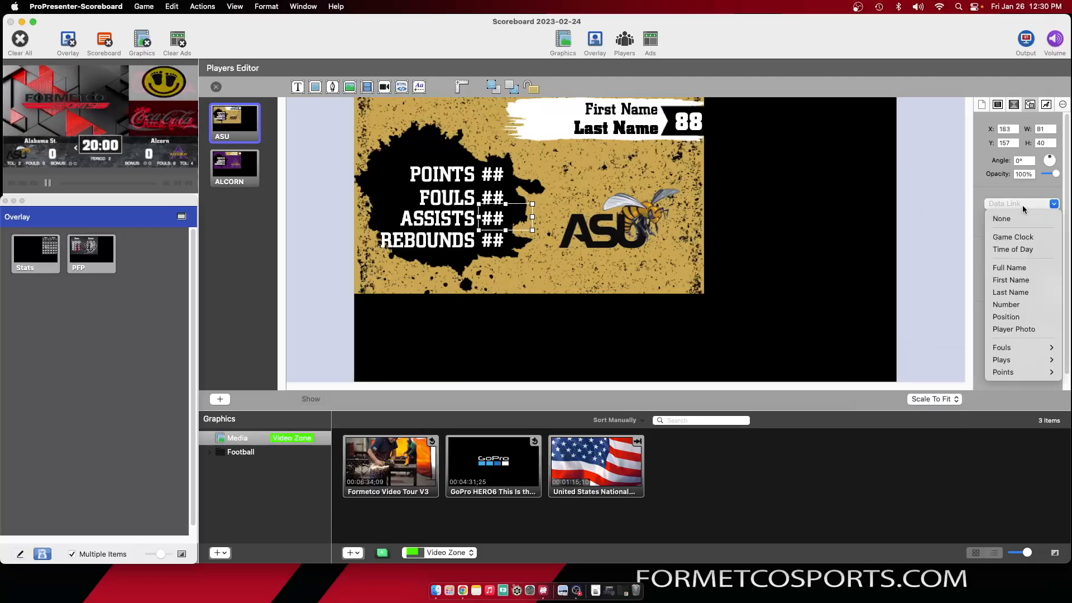
mouse_move(1036, 361)
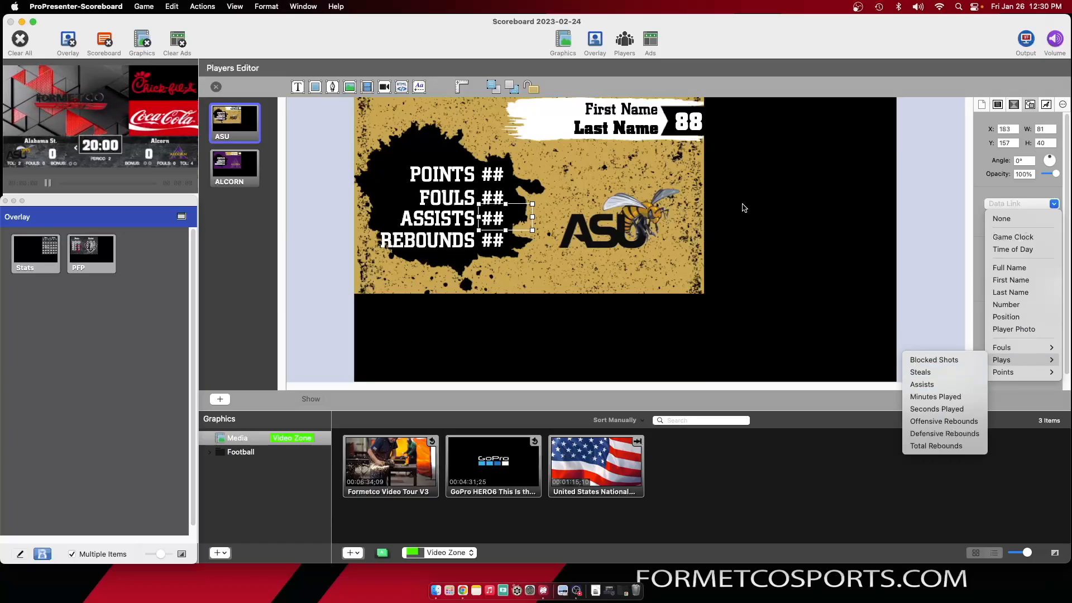
left_click(773, 210)
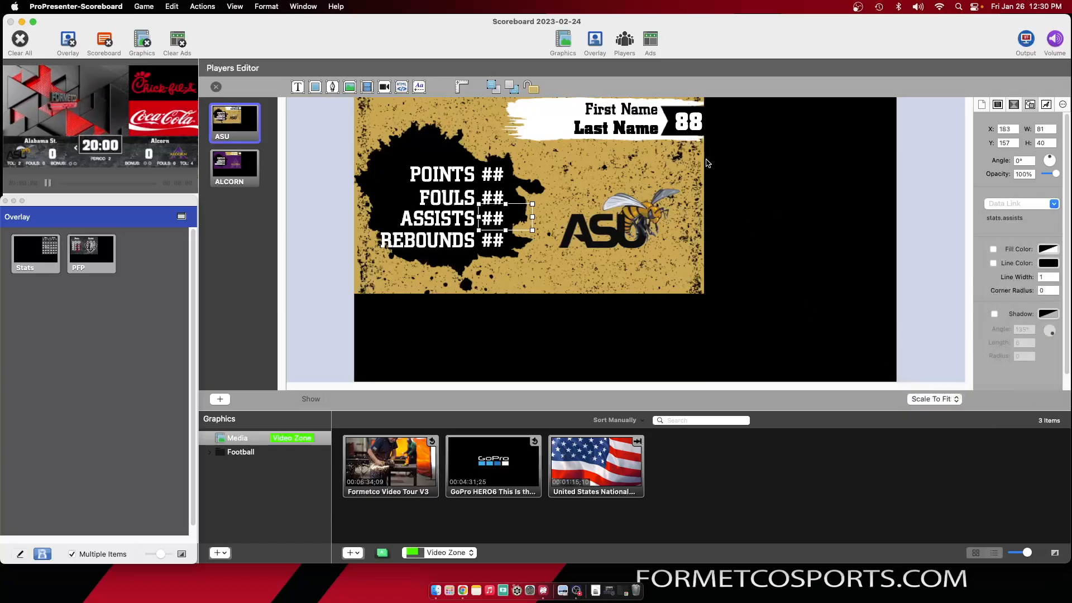
left_click(625, 109)
left_click(1021, 203)
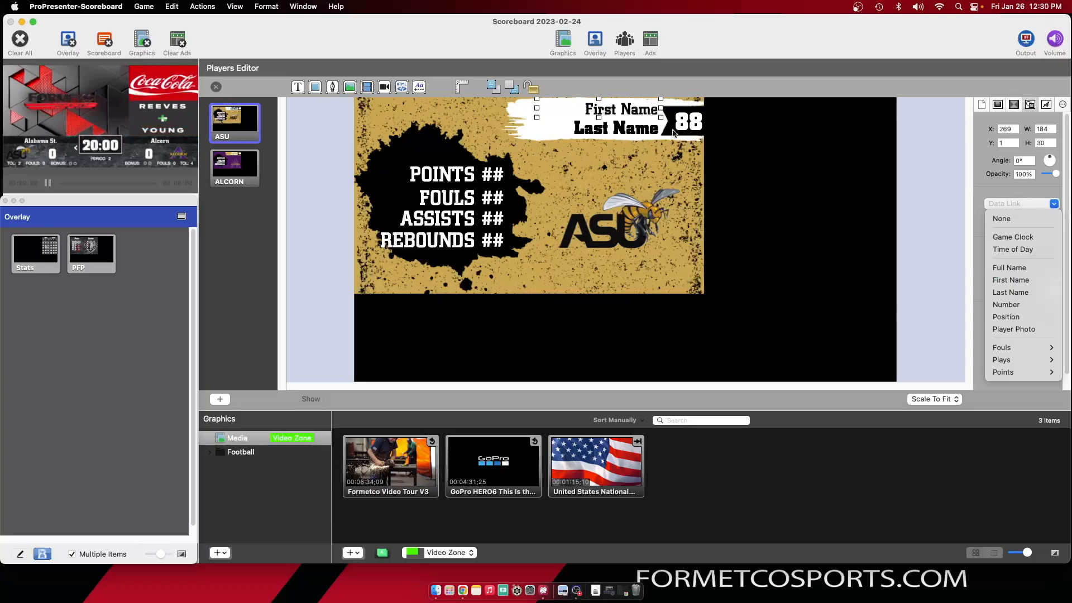
Step: Link the ASU logo image box in the template to Player Photo
left_click(617, 224)
left_click(617, 225)
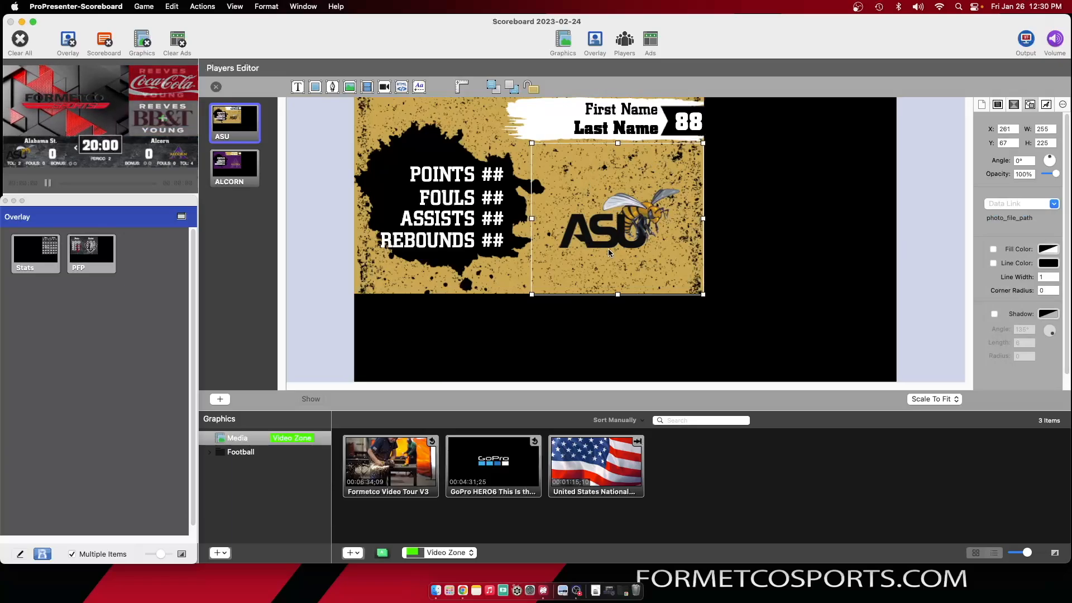
left_click(1035, 206)
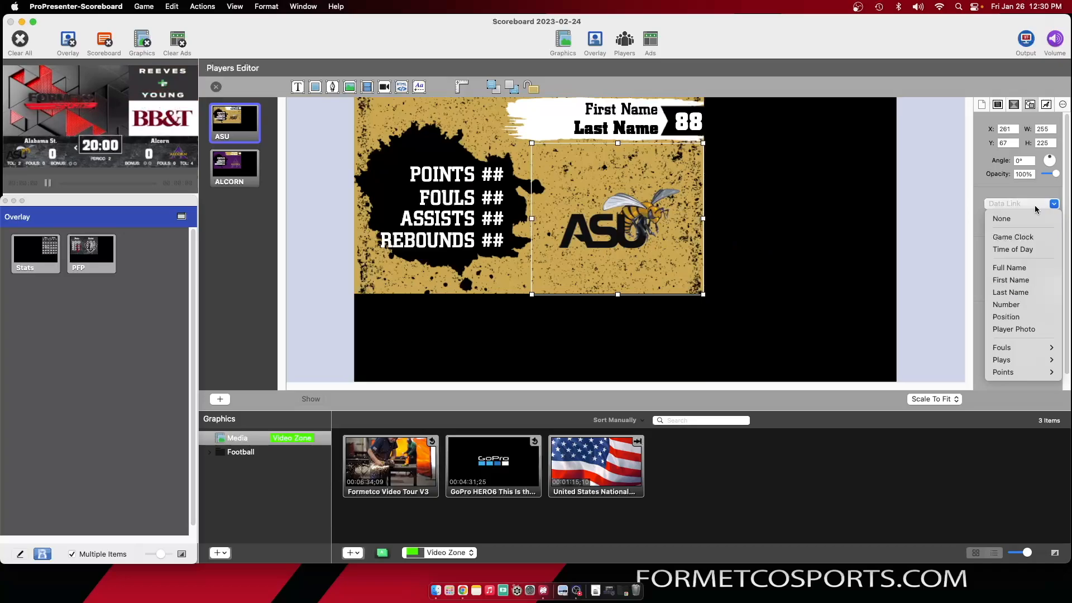
left_click(1048, 330)
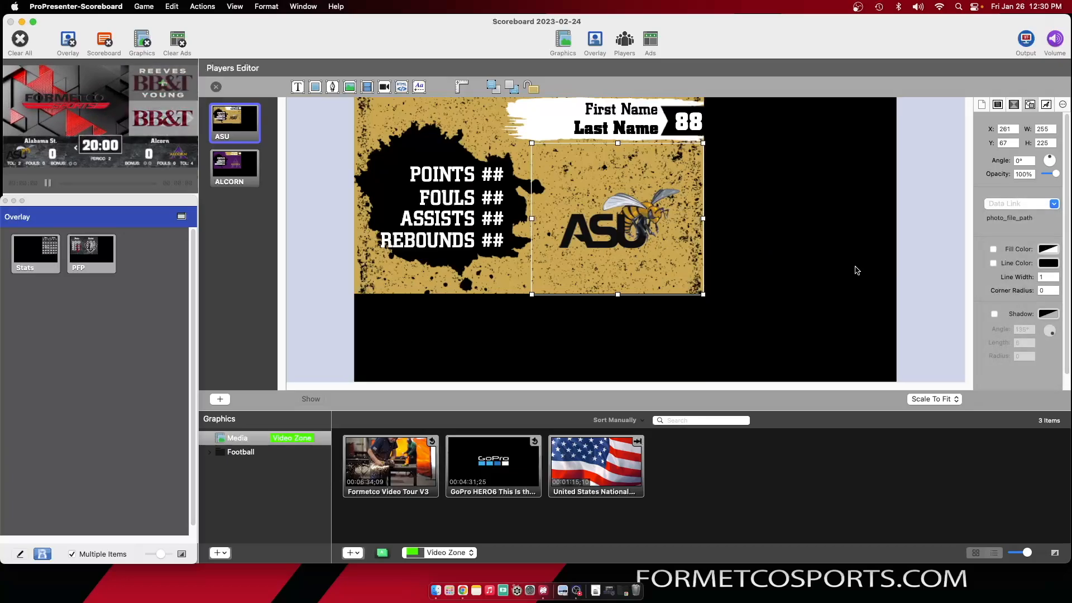
Step: View the ALCORN player template, close the template editor, and return to the players overlay
left_click(246, 174)
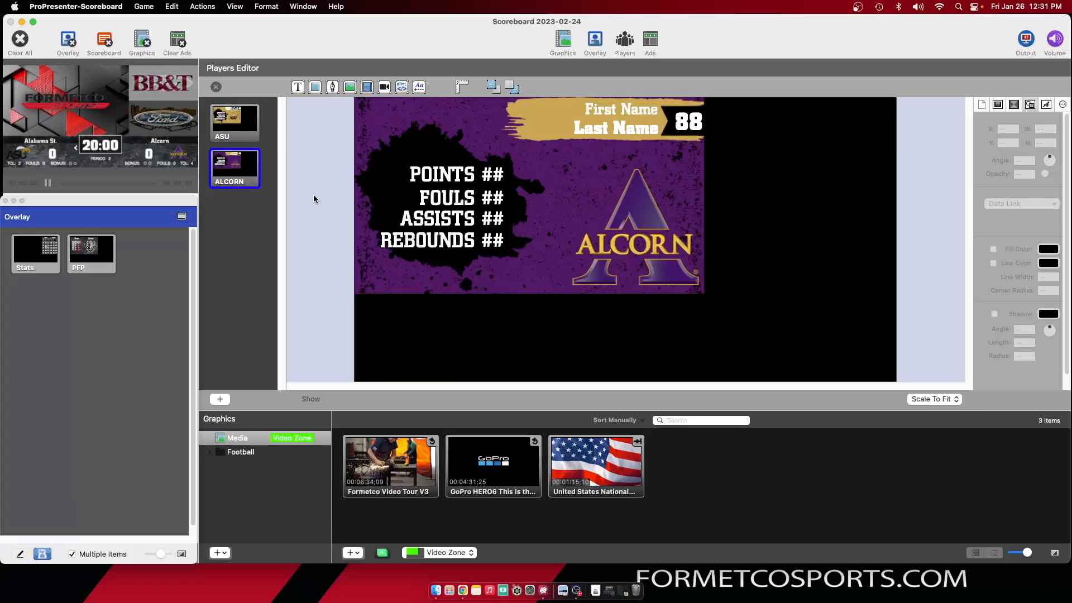
left_click(217, 86)
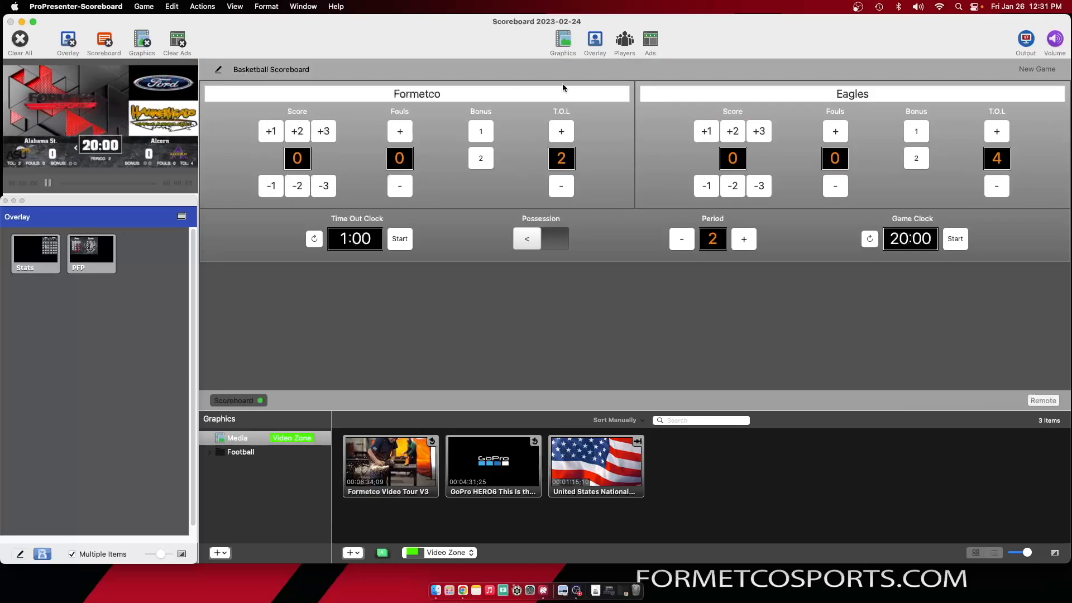
left_click(625, 40)
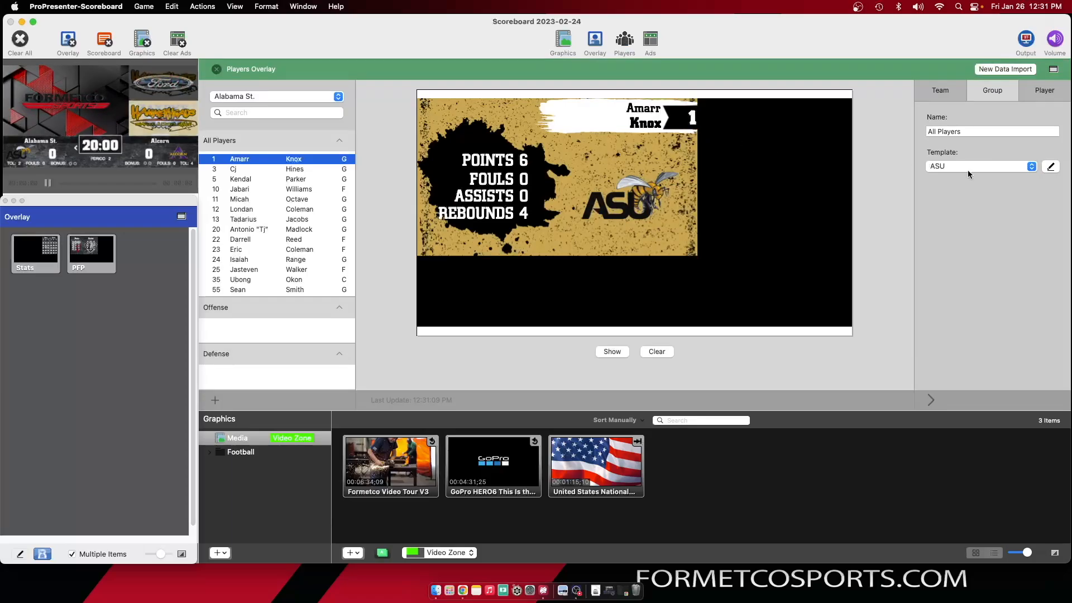
Step: Switch to the Alcorn roster, select player number 3, and assign the ALCORN template to the All Players group
left_click(255, 95)
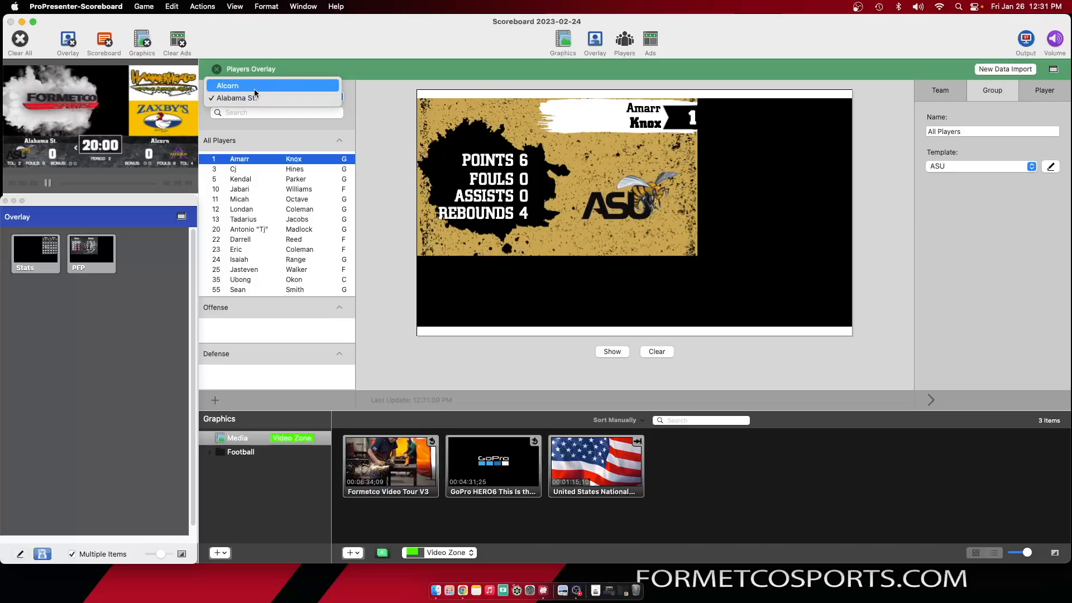
left_click(256, 84)
left_click(307, 189)
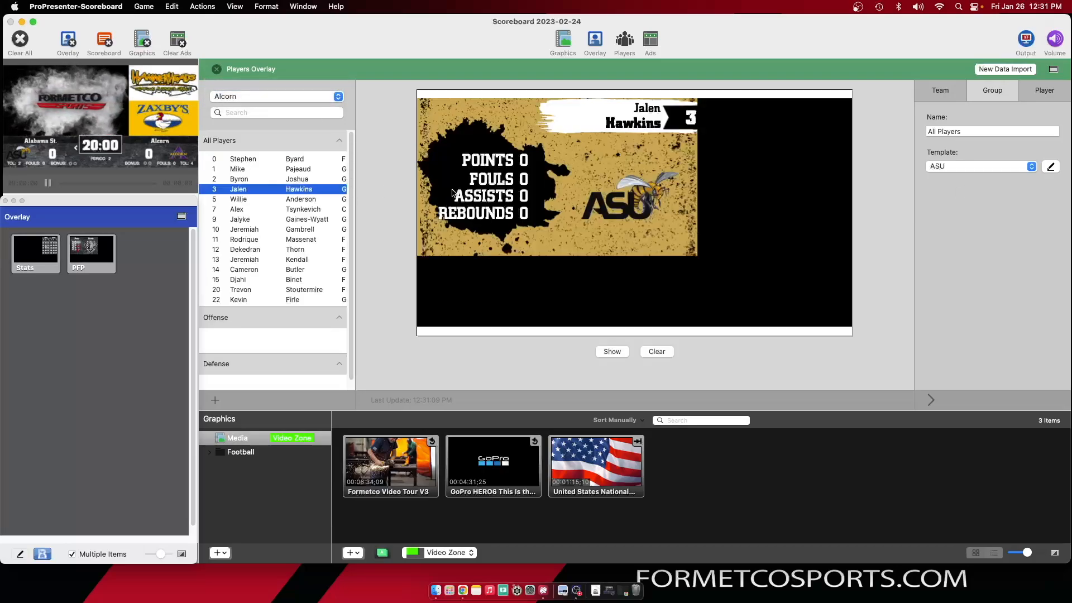
left_click(976, 167)
left_click(974, 179)
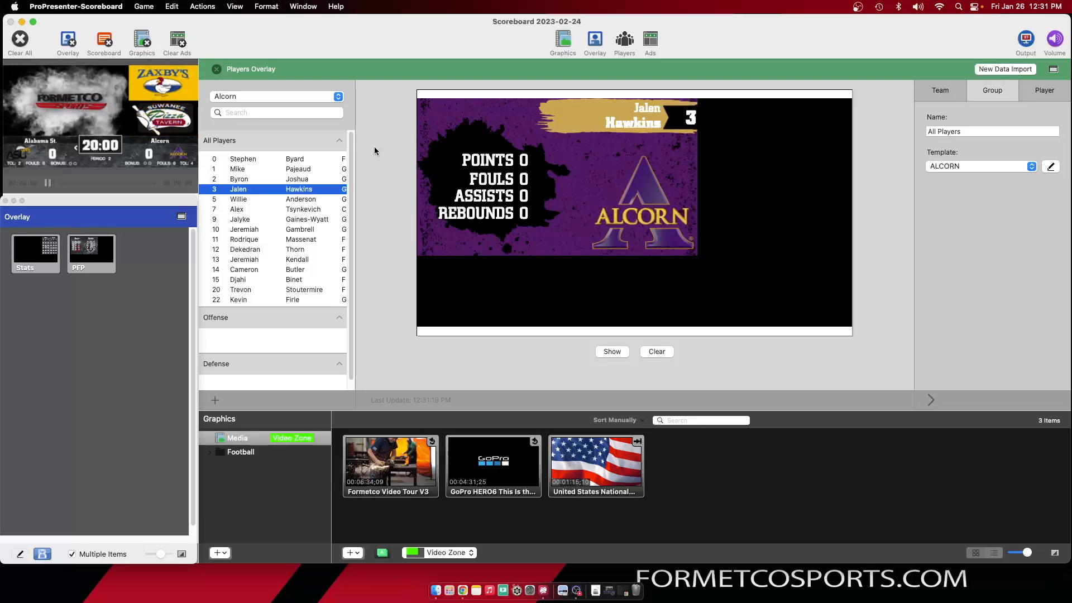
Step: Switch back to the Alabama St. roster and preview the graphic for player number 3
left_click(257, 98)
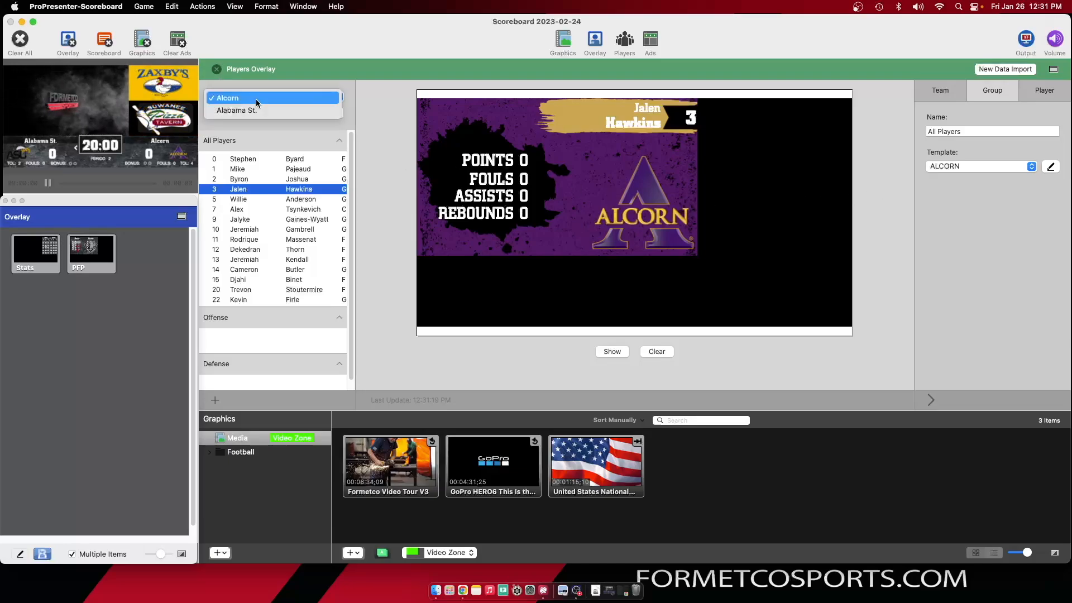
left_click(259, 109)
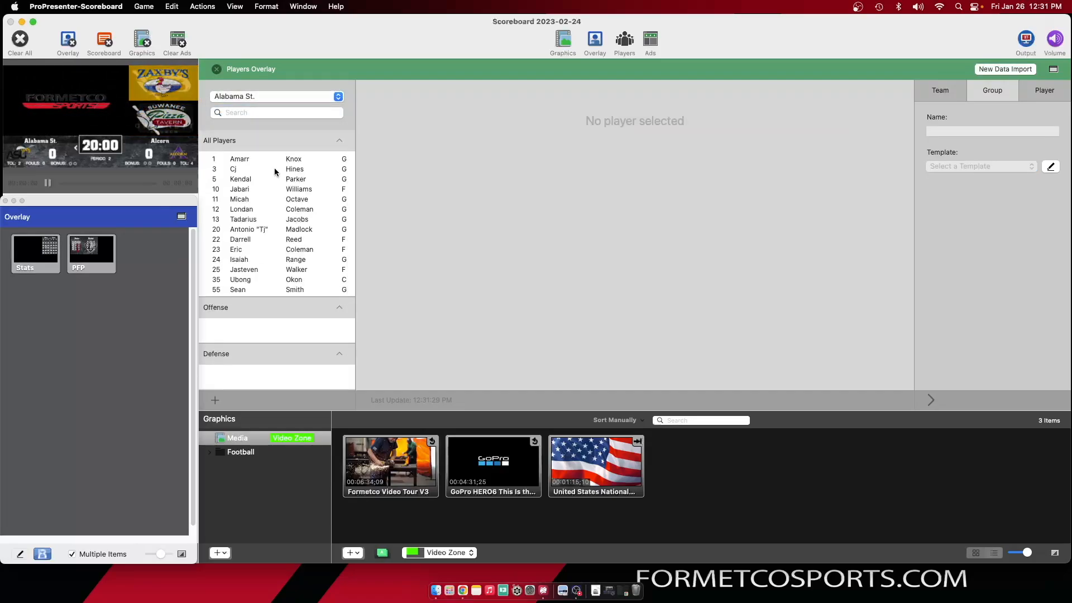
left_click(274, 169)
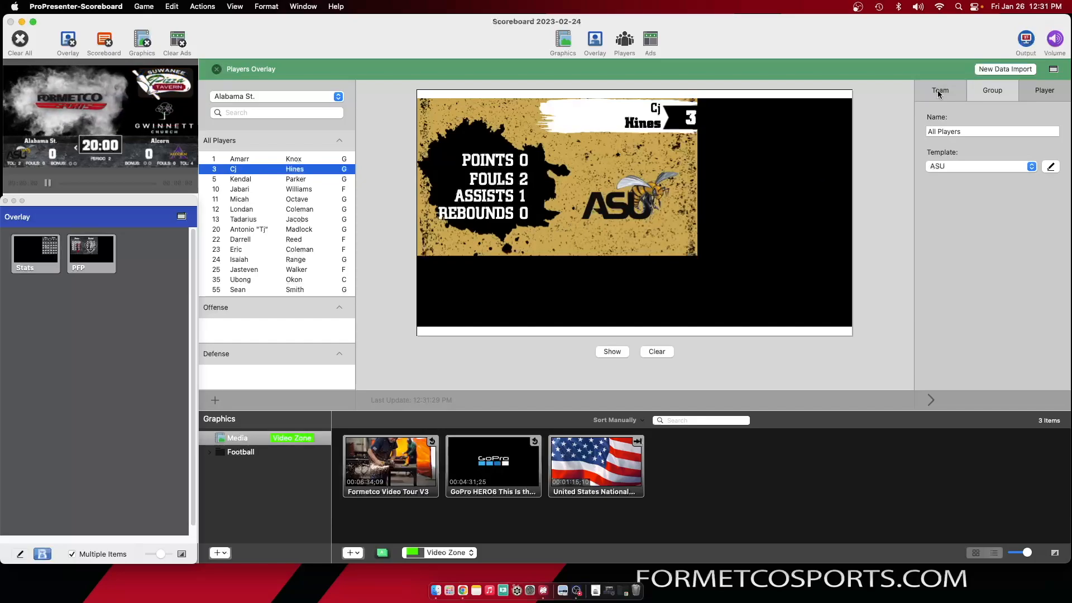
Step: Switch to Finder, examine the numbered images in the Player Photos Home folder under Documents, and close the window
left_click(433, 595)
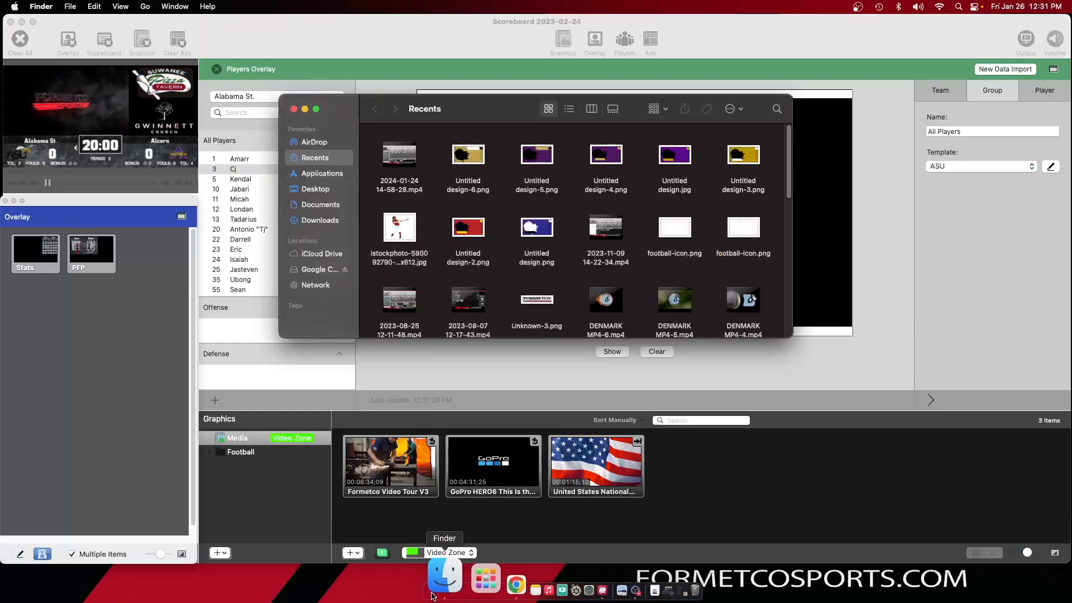
left_click(320, 205)
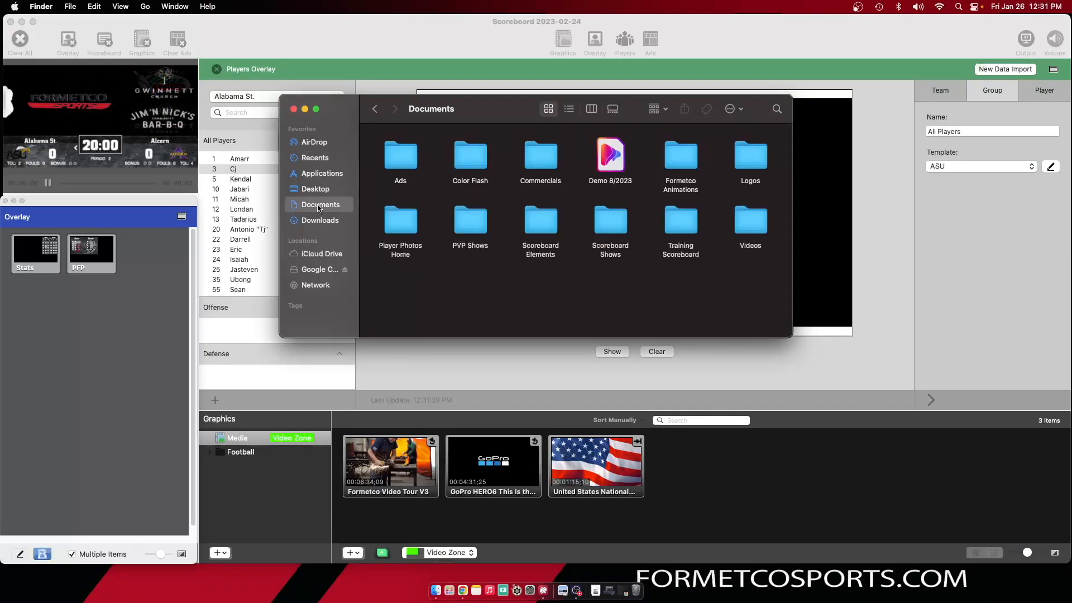
double_click(396, 223)
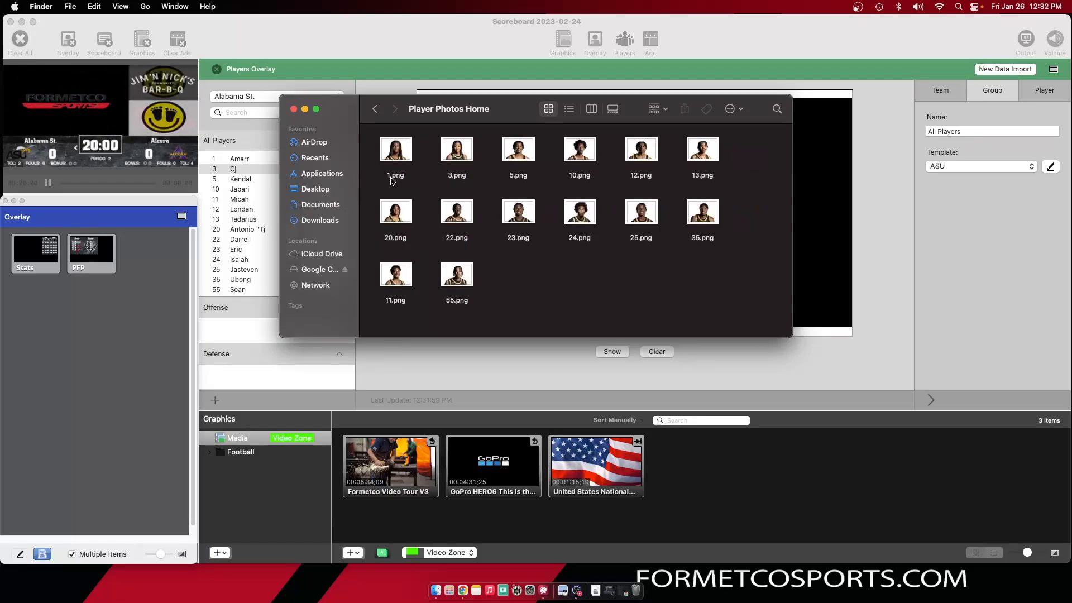
left_click_drag(346, 106, 421, 110)
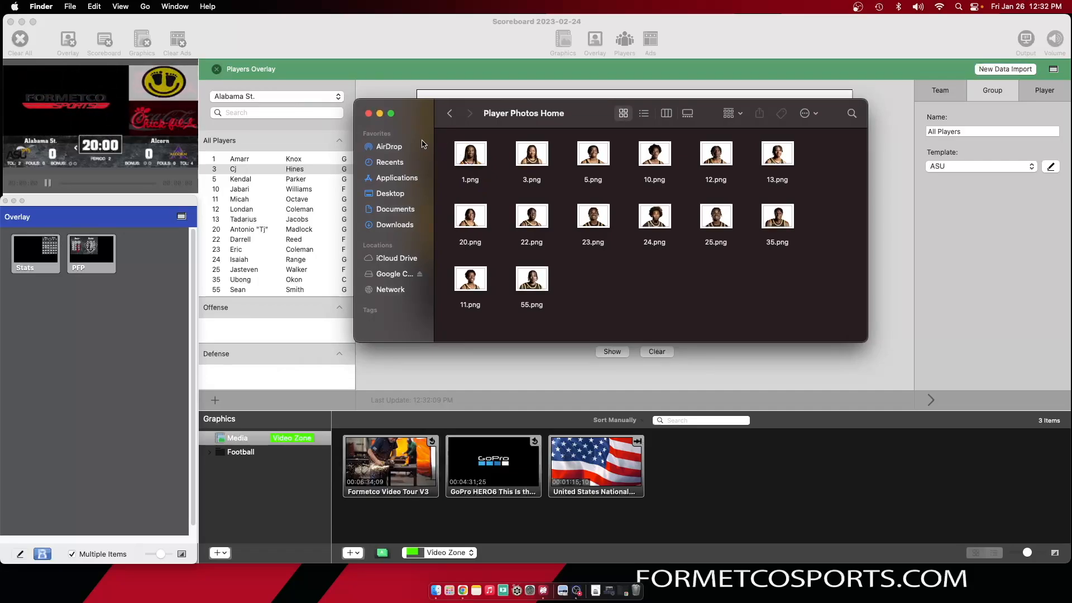
left_click(368, 114)
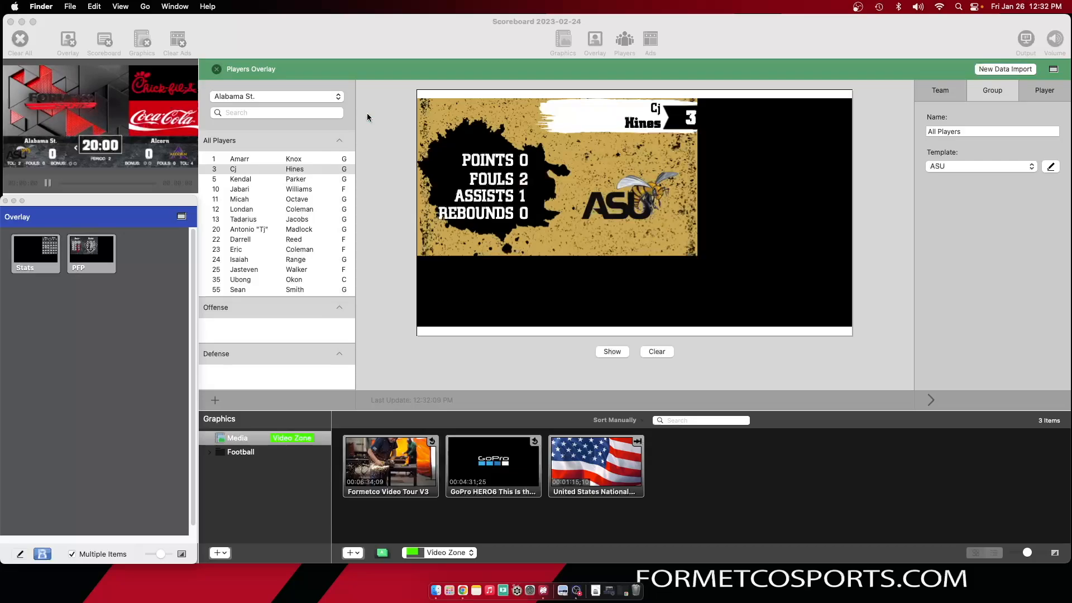
Step: Import the Alabama St. player photos from the Player Photos Home folder in Documents
left_click(941, 95)
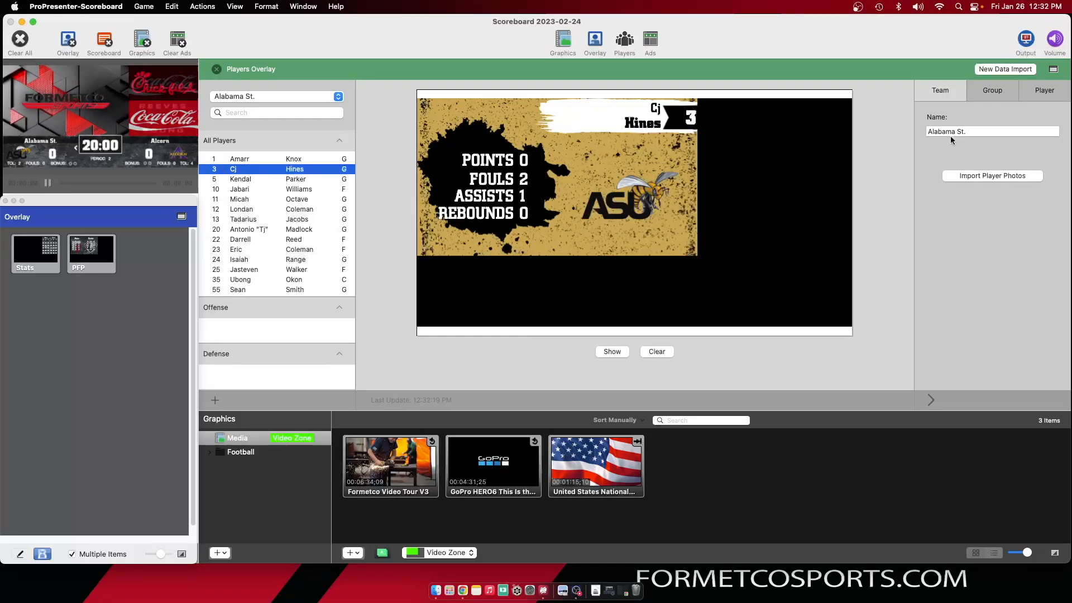
left_click(968, 176)
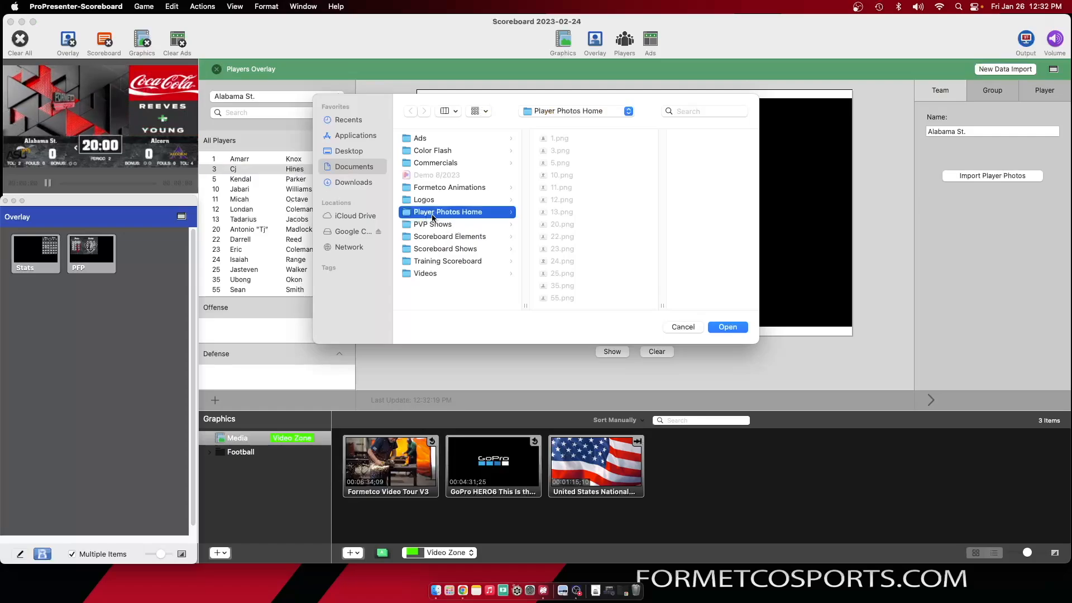
left_click(725, 328)
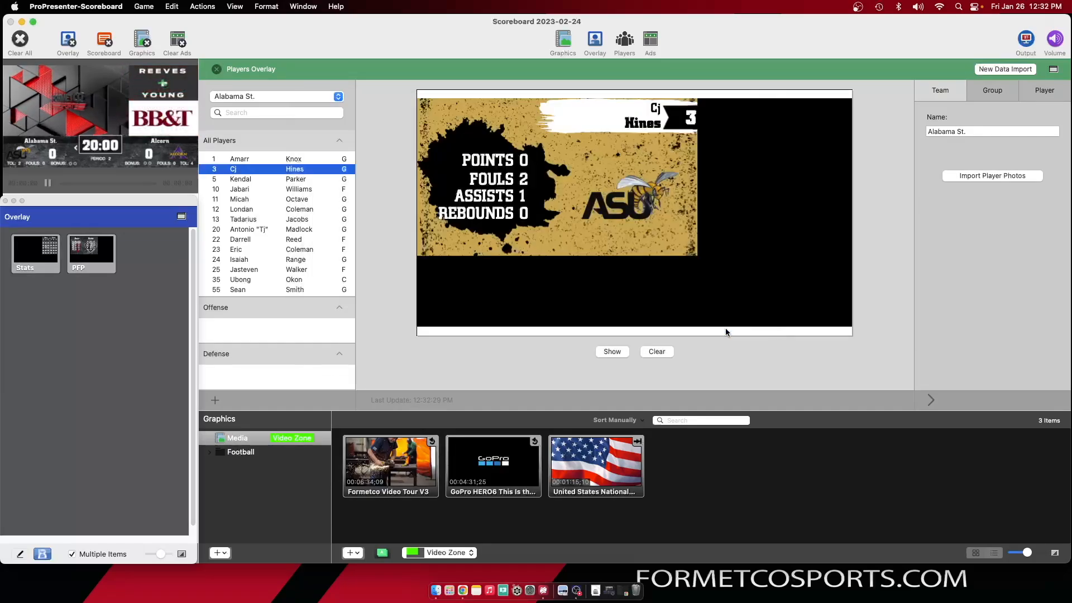
Step: Preview the photo graphics for Alabama St. players number 5, 10 and 11
left_click(271, 180)
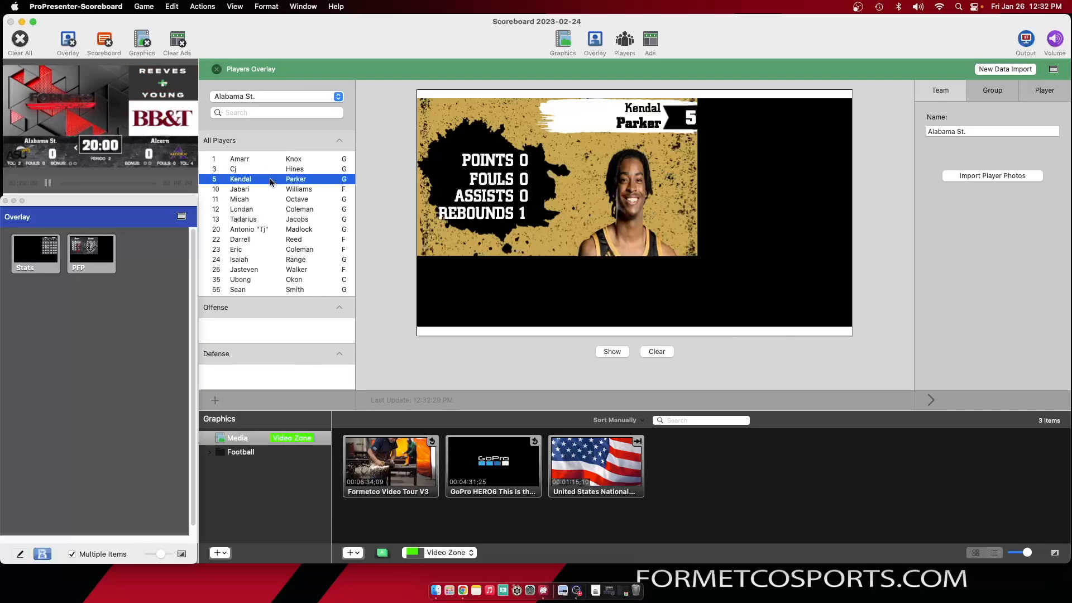
left_click(273, 190)
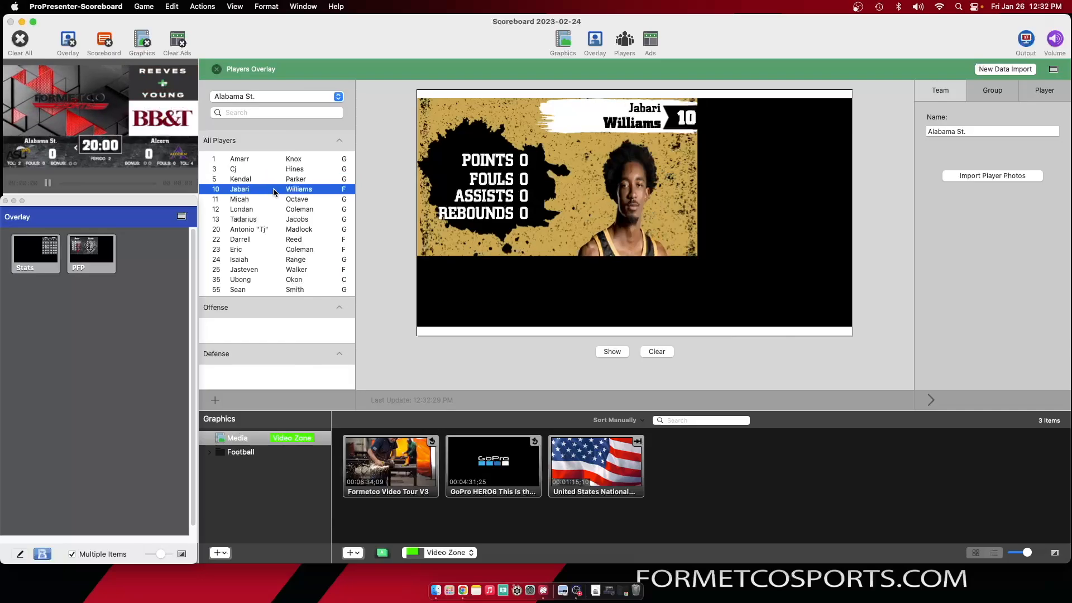
left_click(276, 200)
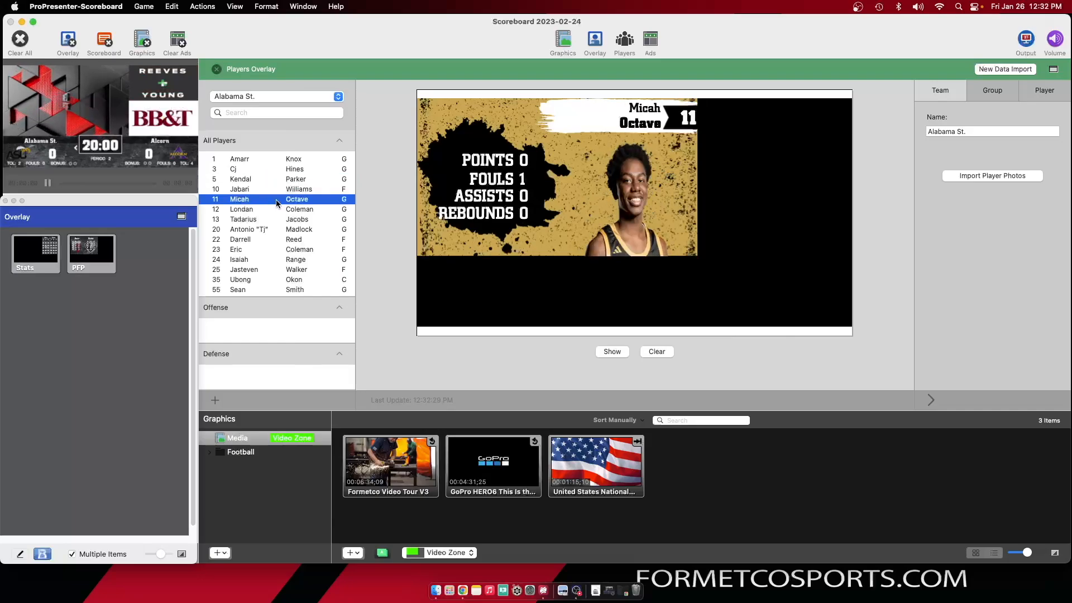
Step: Cycle through Alabama St. players number 1, 5, 10 and 11, and show player number 1's graphic on the scoreboard output
left_click(272, 159)
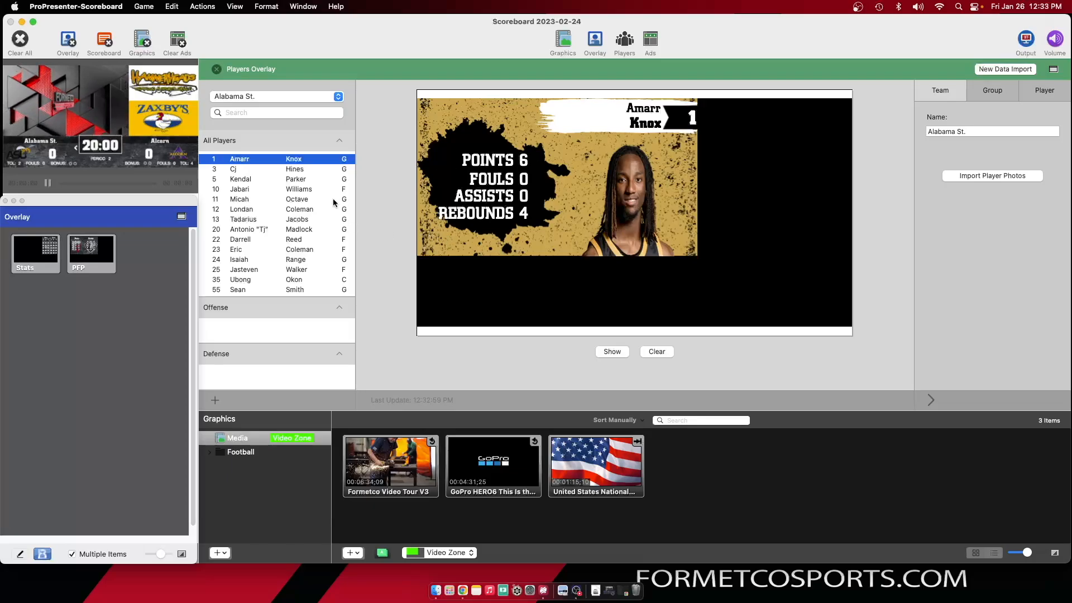
left_click(249, 180)
left_click(250, 190)
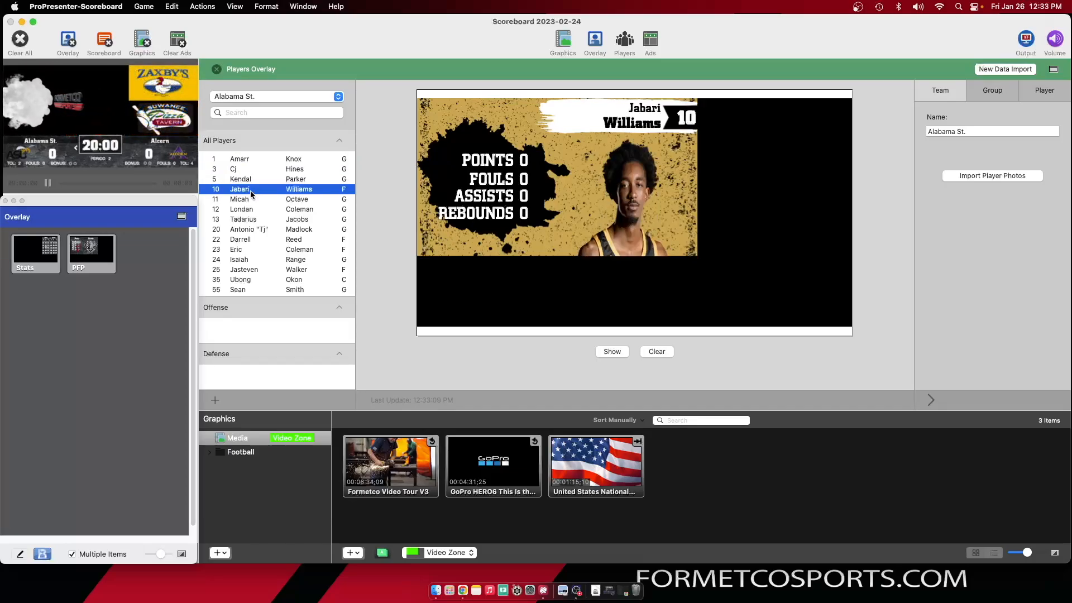
left_click(253, 200)
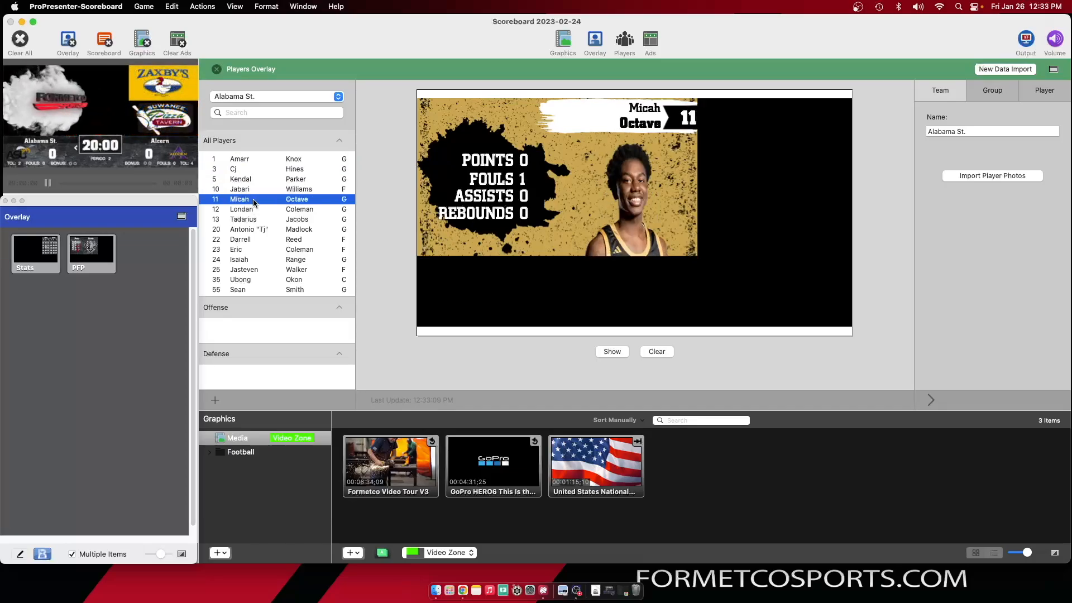
left_click(249, 159)
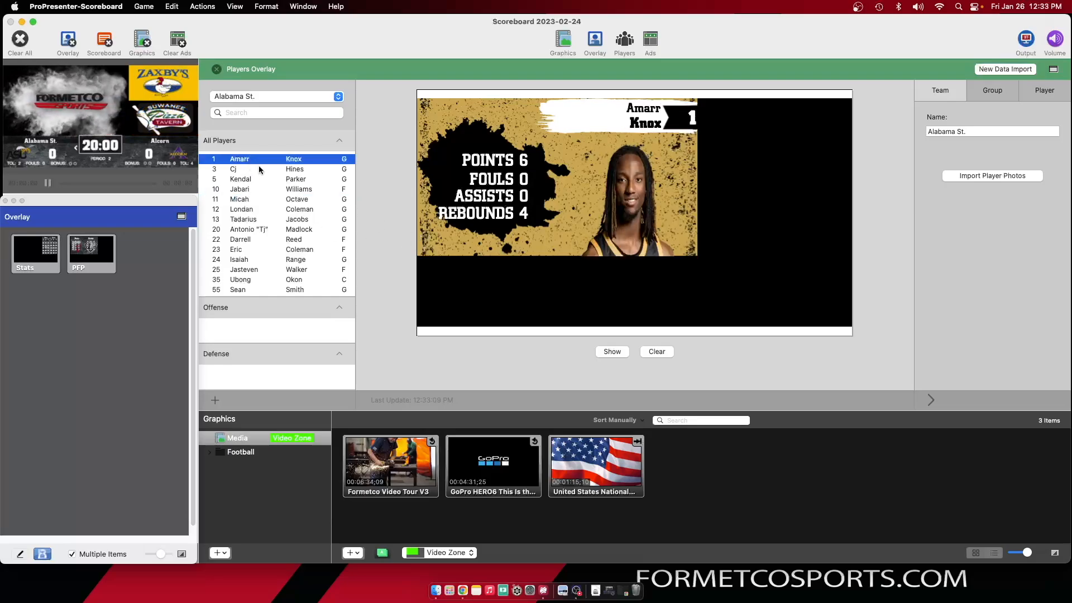
left_click(614, 350)
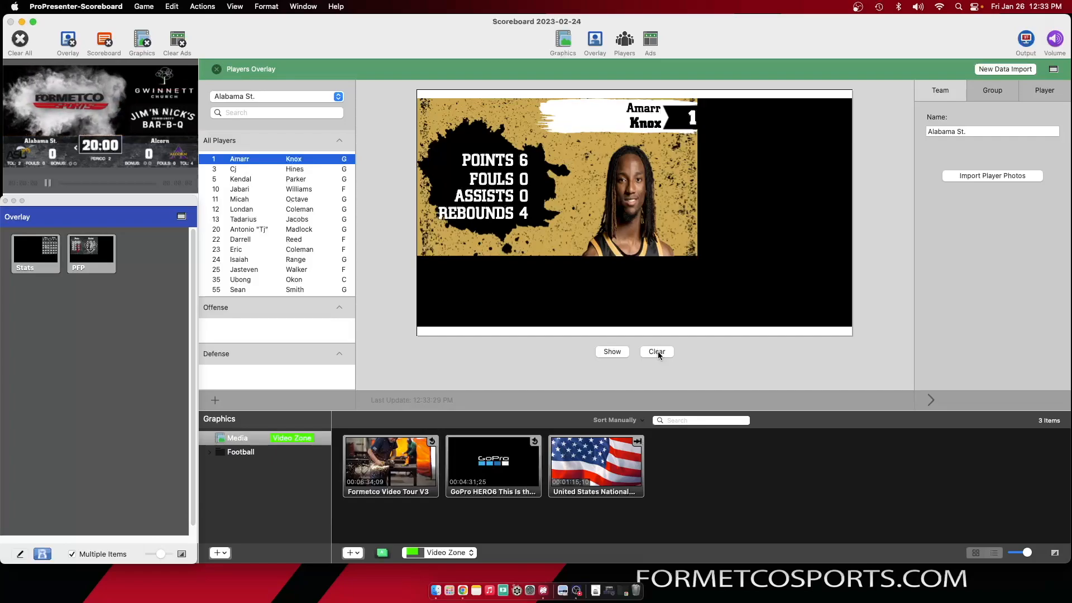
Step: Switch to the Alcorn roster, preview the graphic for player number 5, and close the players overlay
left_click(321, 94)
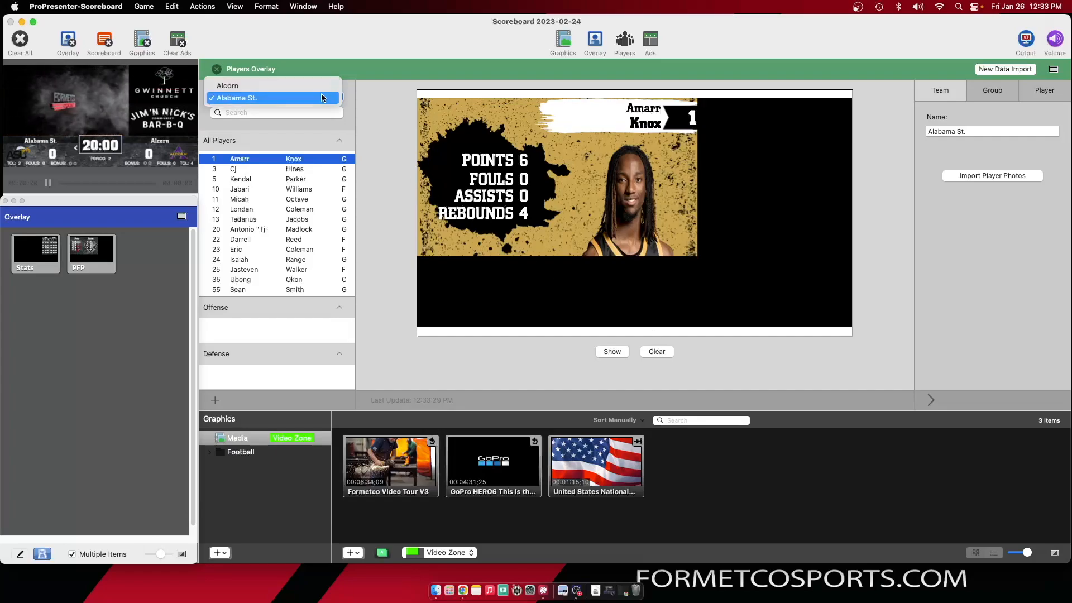
left_click(307, 87)
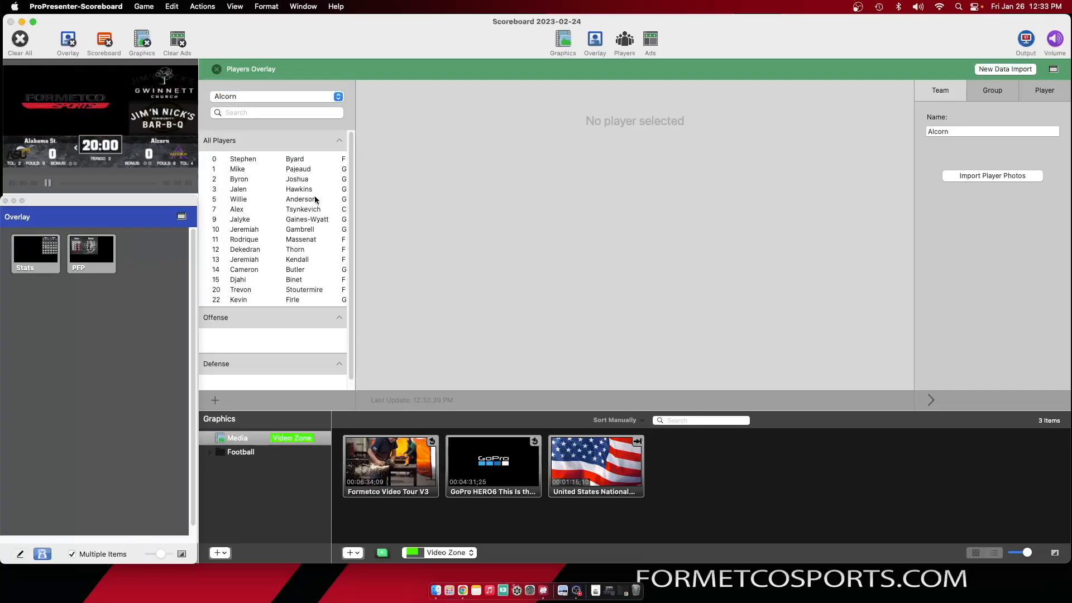
left_click(275, 199)
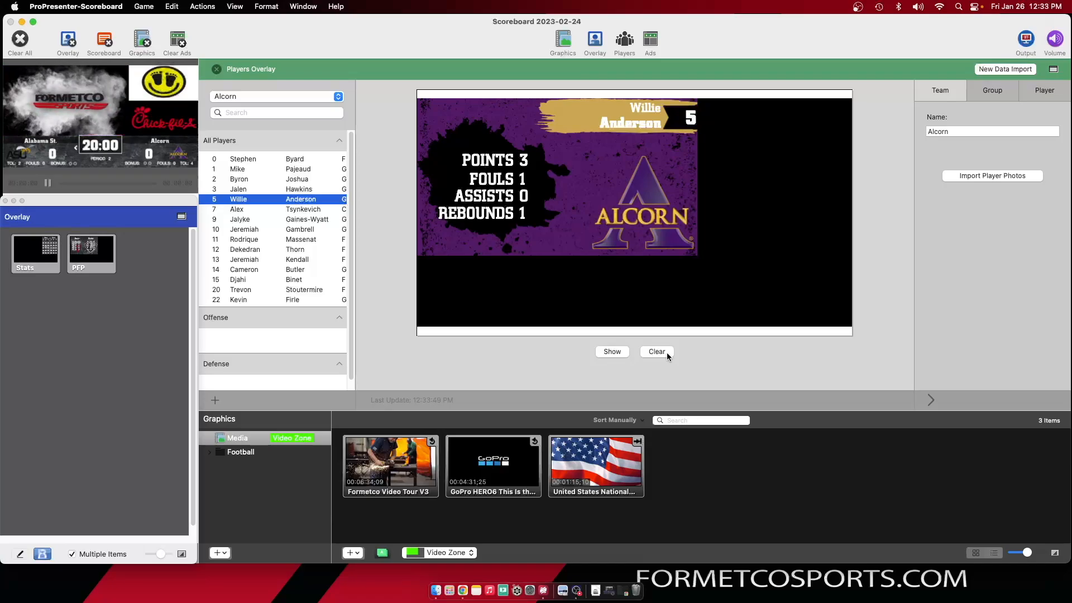
left_click(215, 69)
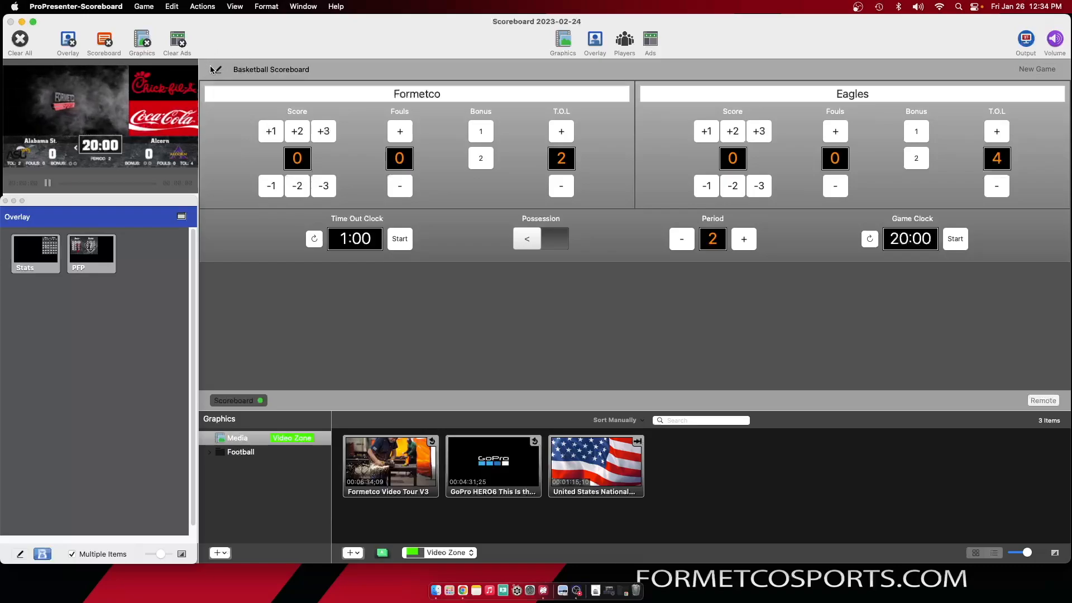
Step: Examine the Live Data link options for the VISITOR team name in the scoreboard layout editor, and return to the basketball scoreboard controls
left_click(219, 70)
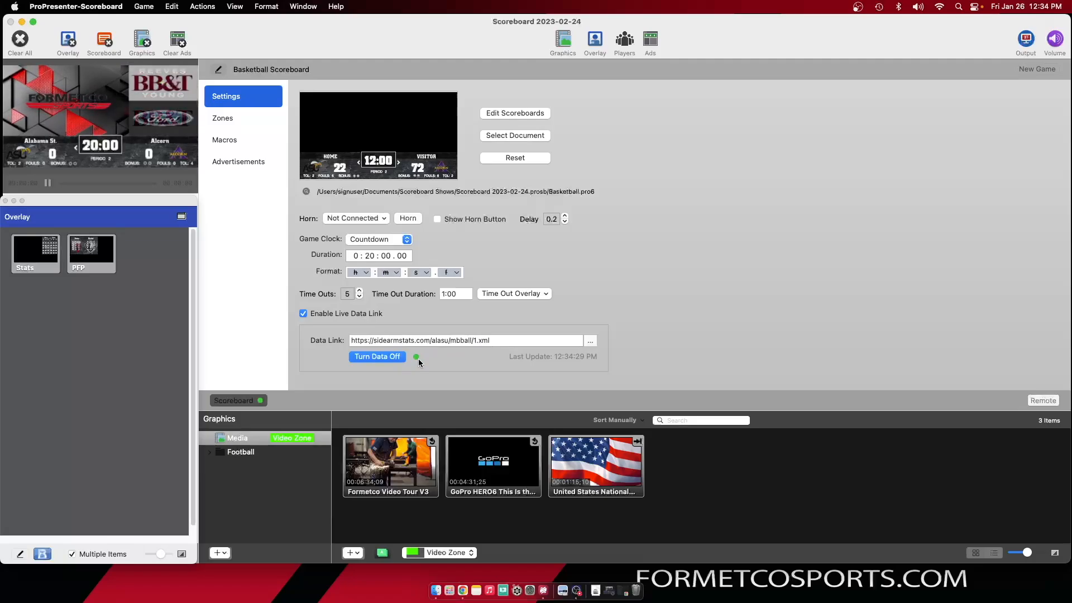
left_click(509, 115)
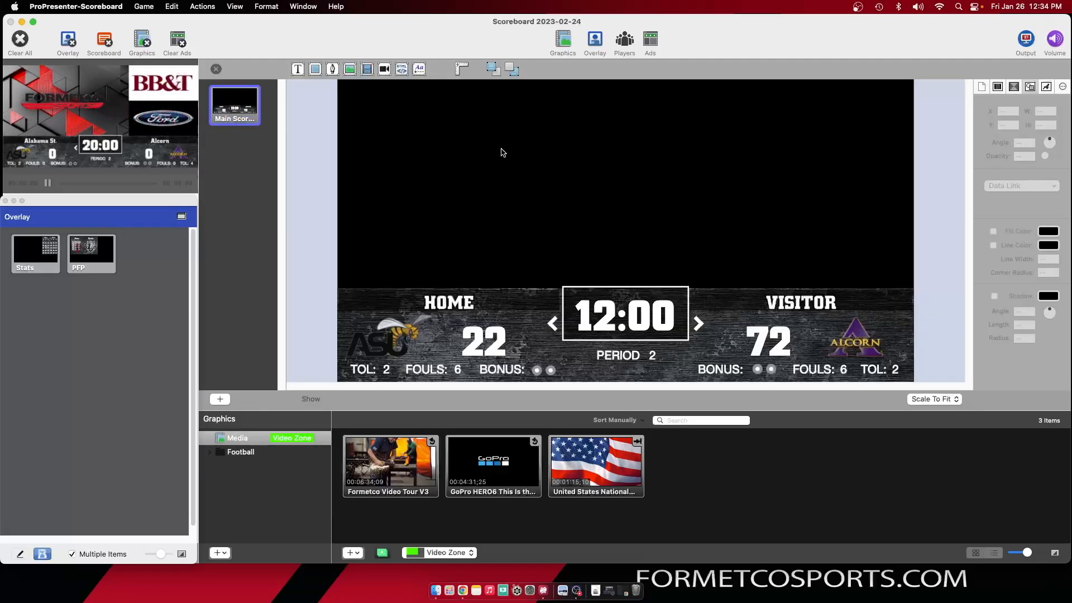
left_click(810, 309)
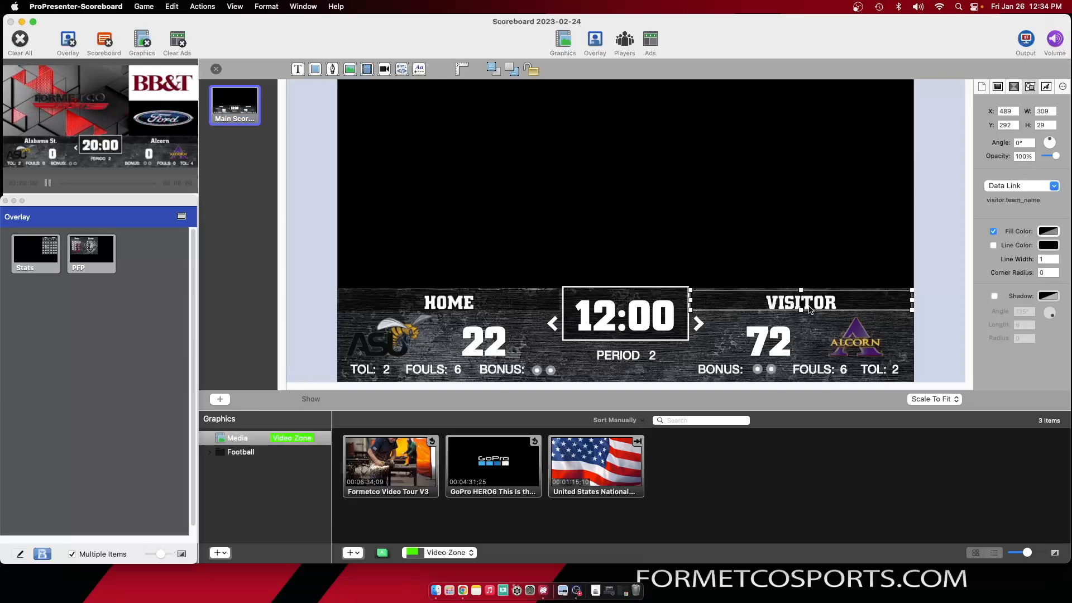
left_click(1015, 186)
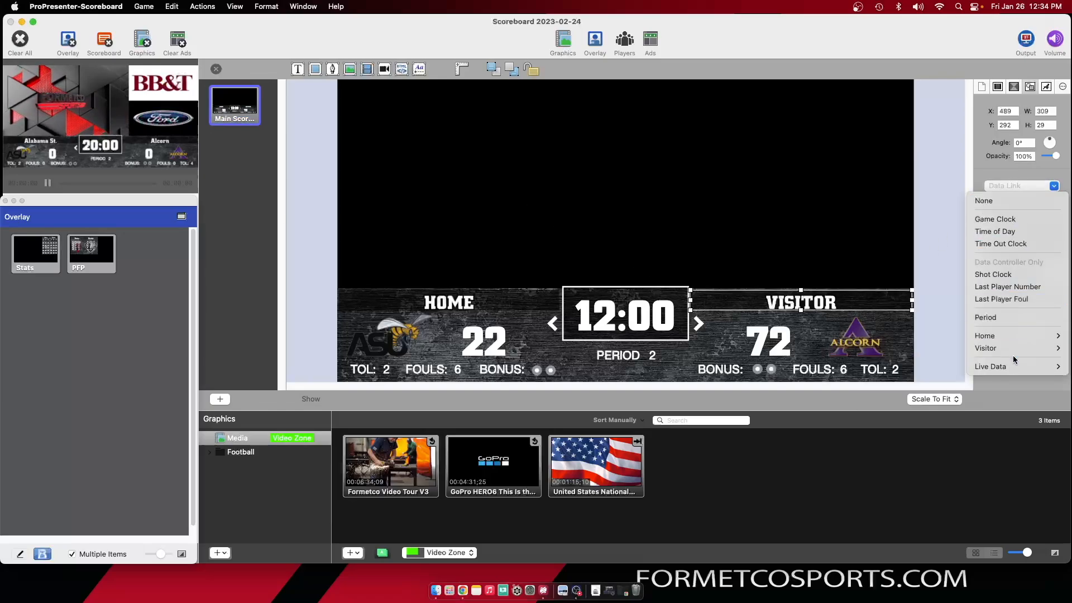
mouse_move(1012, 367)
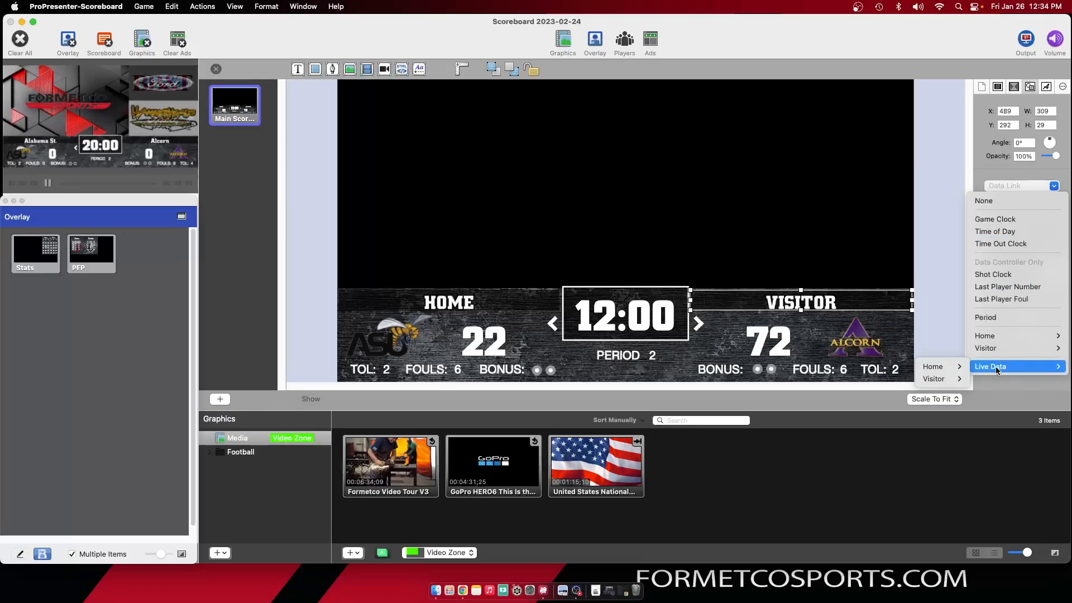
mouse_move(954, 370)
mouse_move(894, 373)
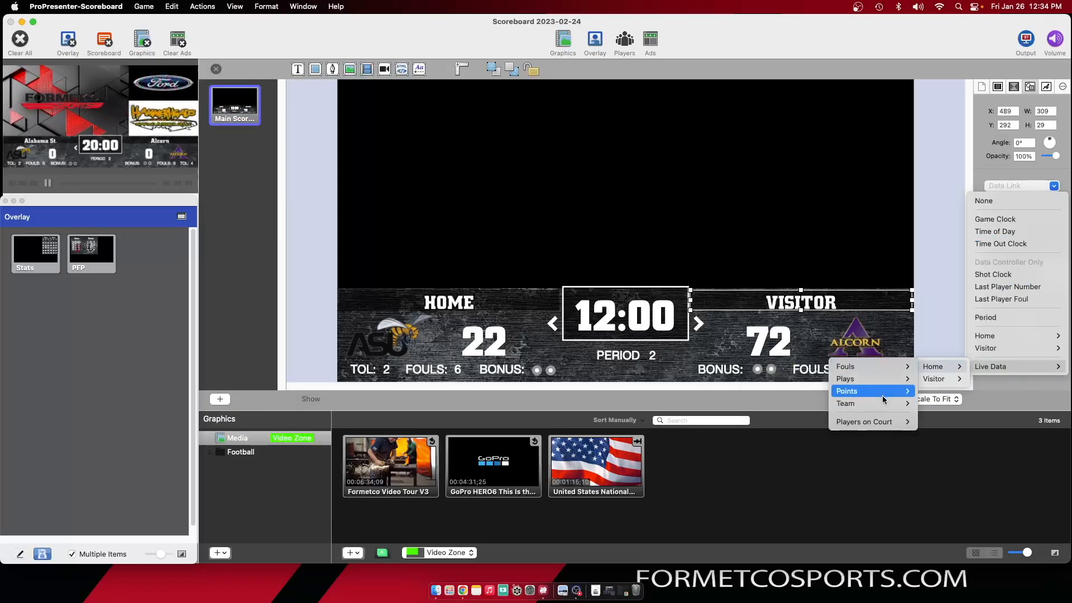
mouse_move(882, 397)
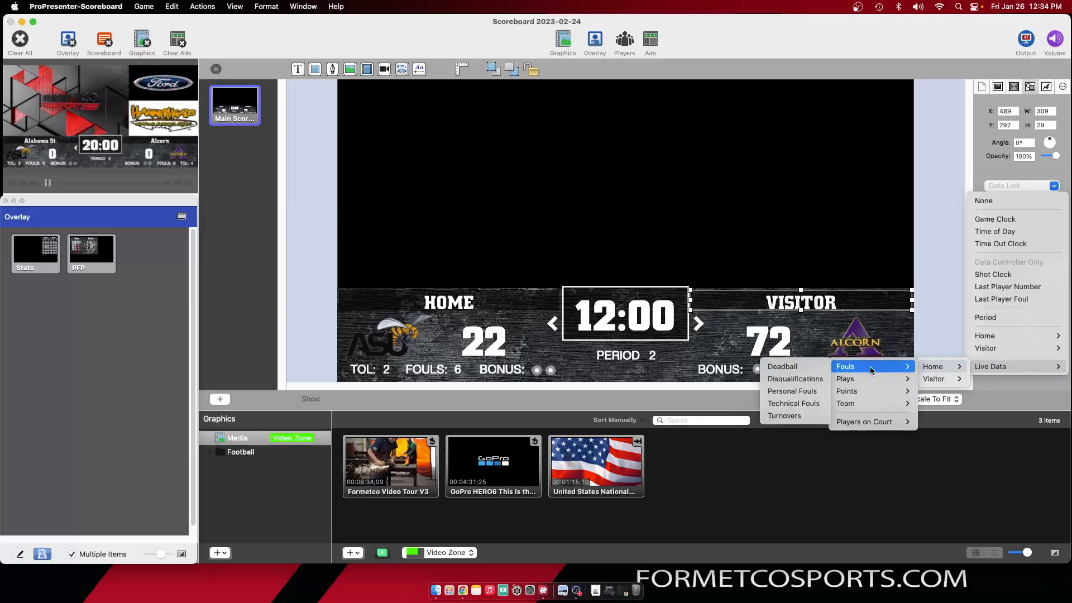
mouse_move(872, 423)
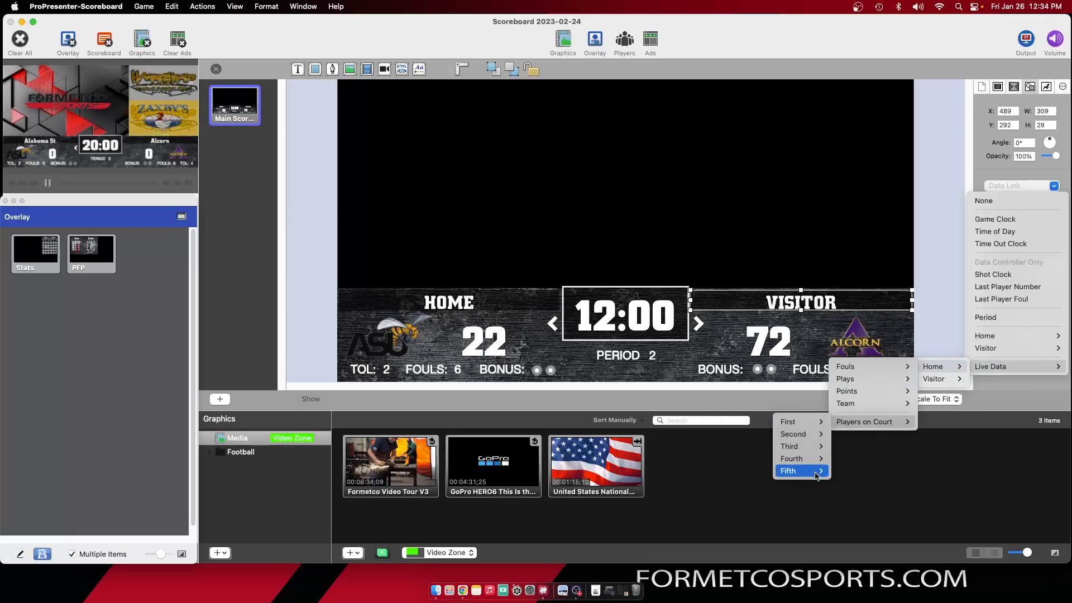
left_click(930, 488)
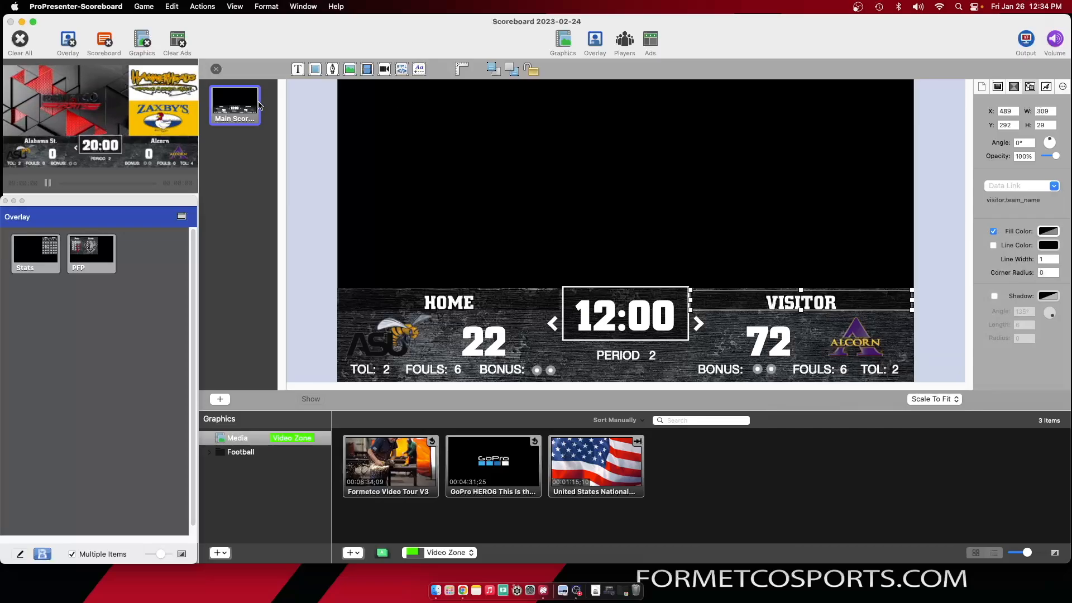
left_click(216, 69)
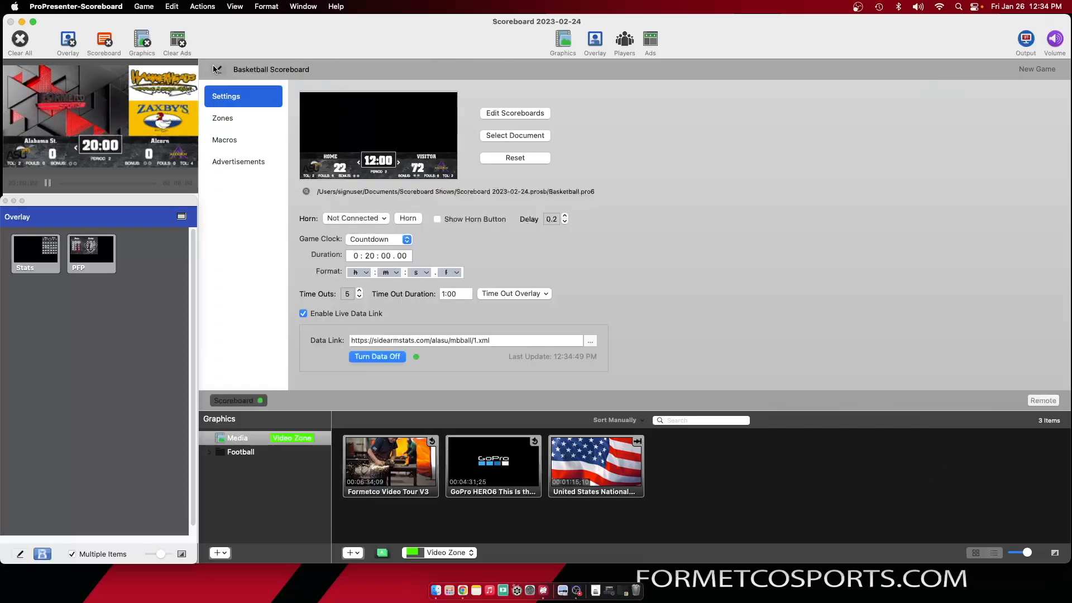
left_click(216, 68)
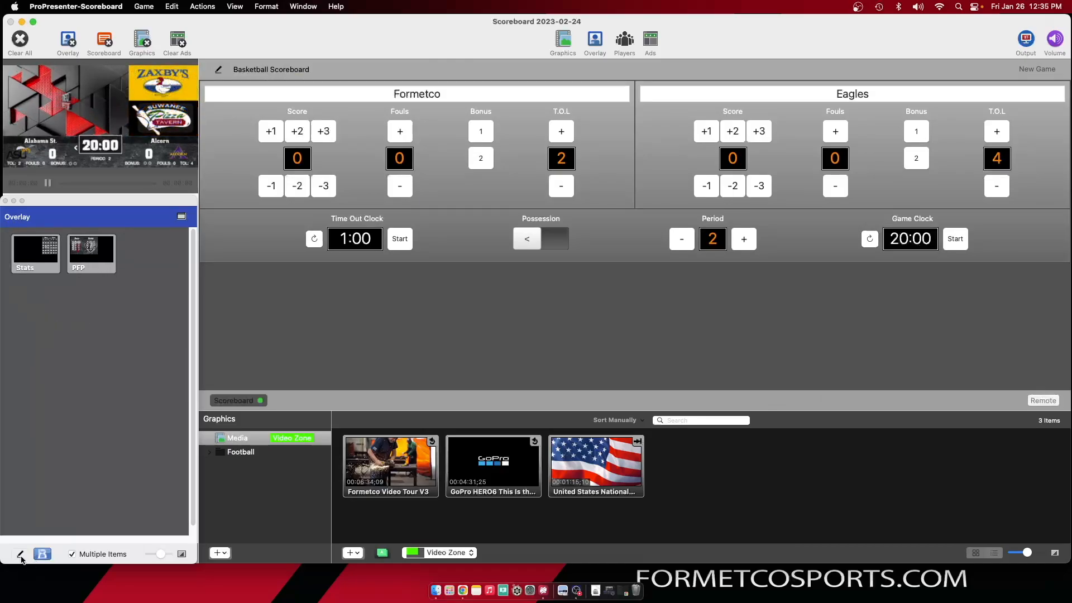
Step: Examine the Live Data options for the first home player on court, using the top home number field in the Stats overlay
left_click(20, 555)
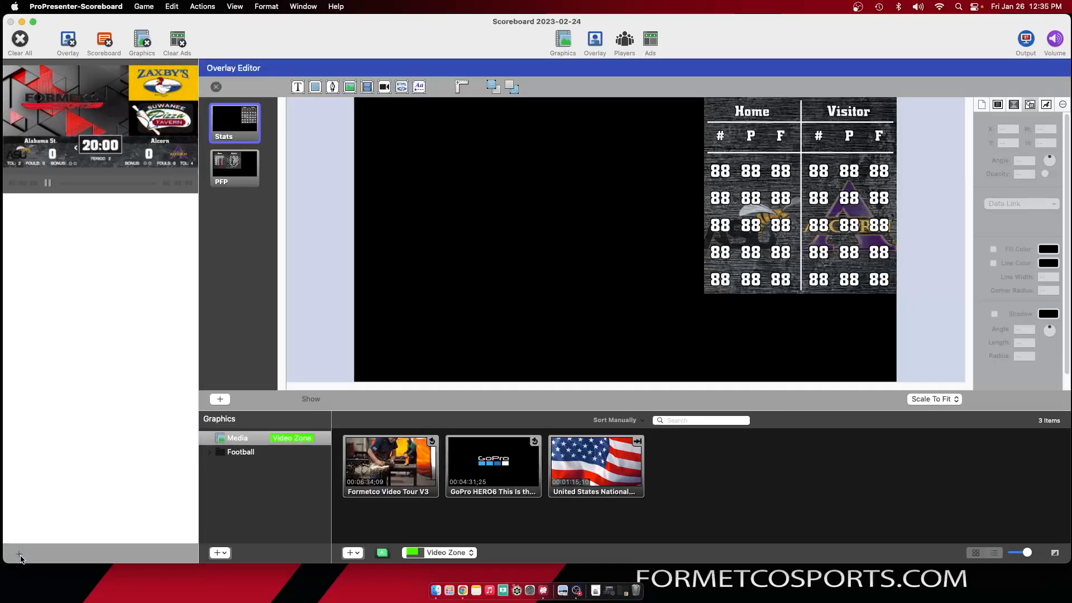
left_click(728, 173)
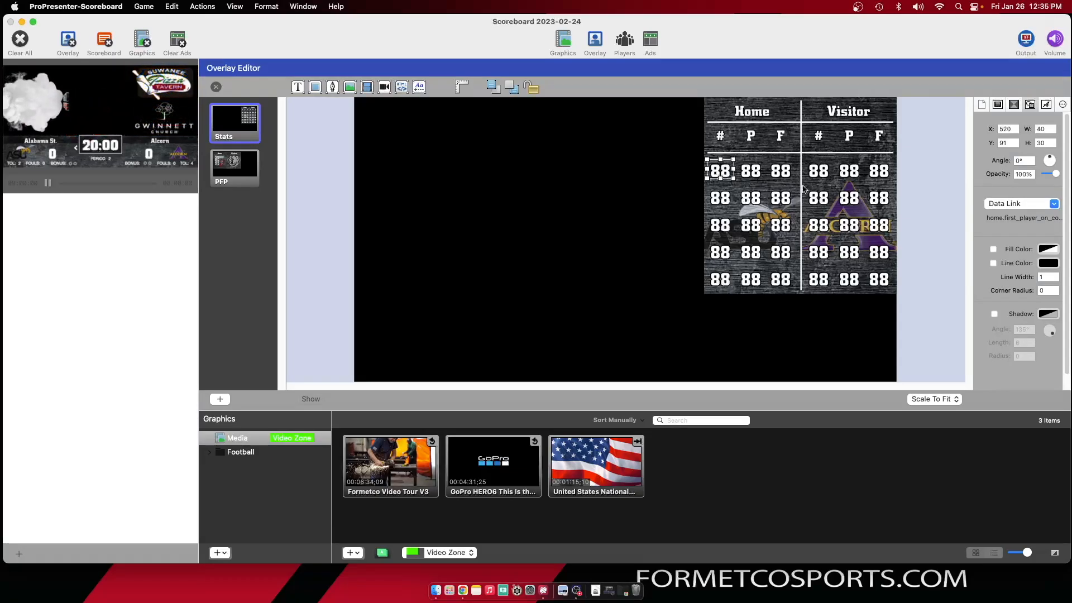
left_click(1052, 204)
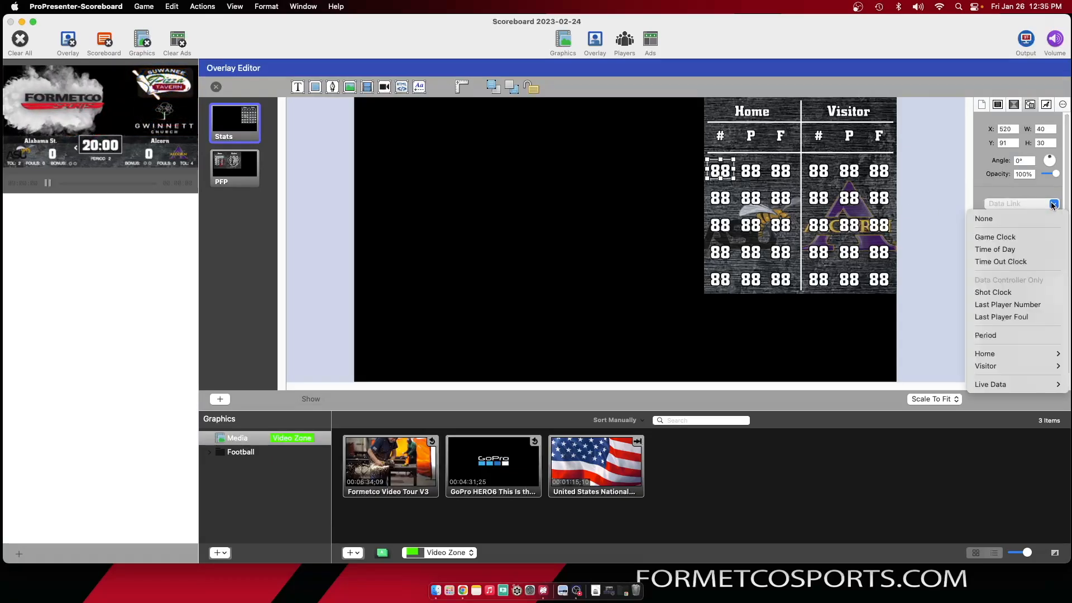
mouse_move(1010, 384)
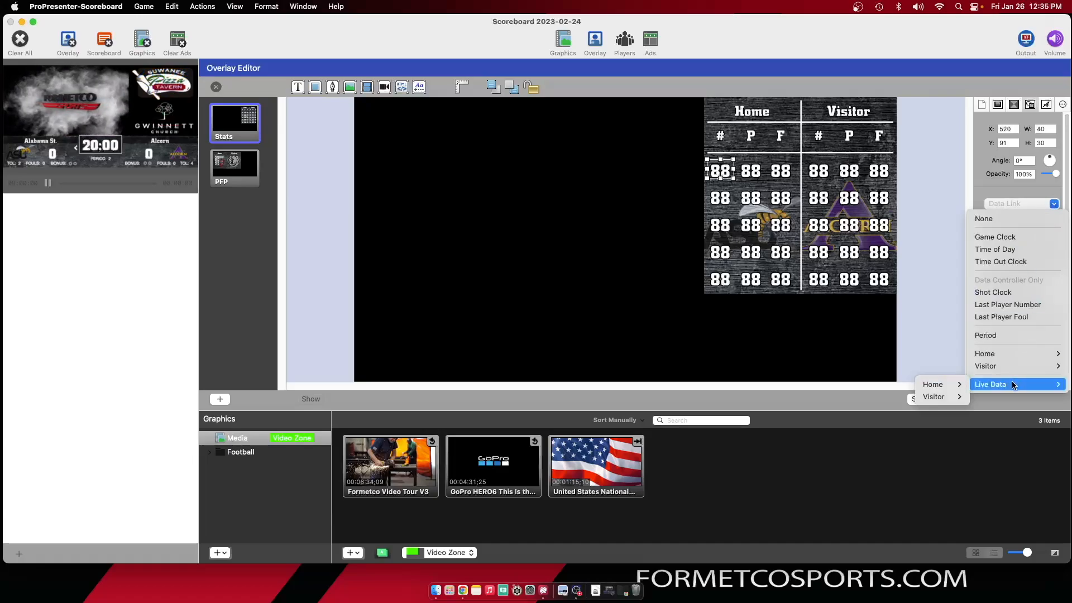
mouse_move(950, 385)
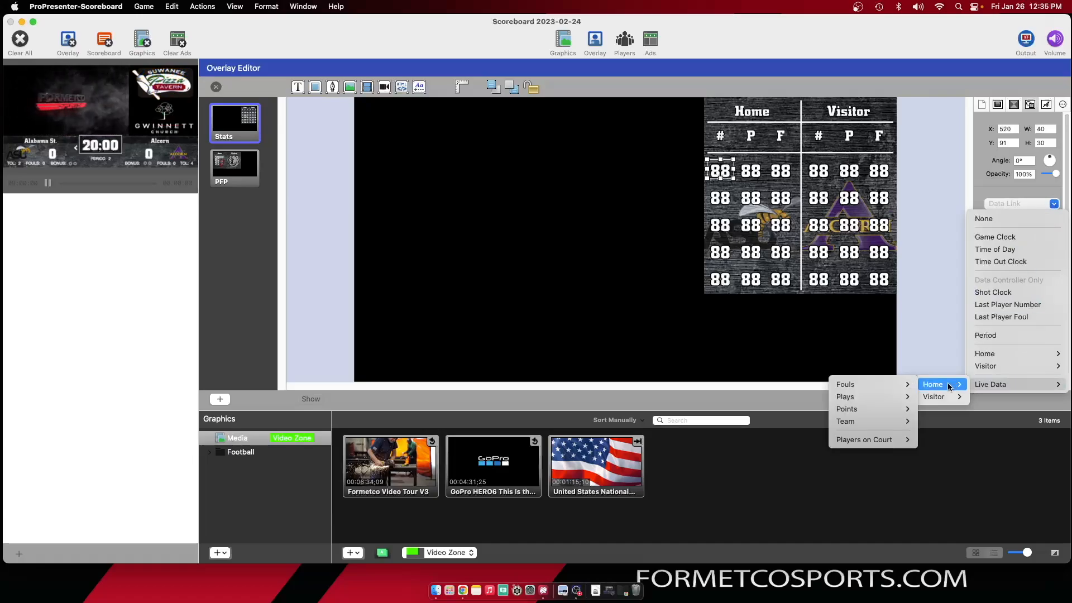
mouse_move(887, 442)
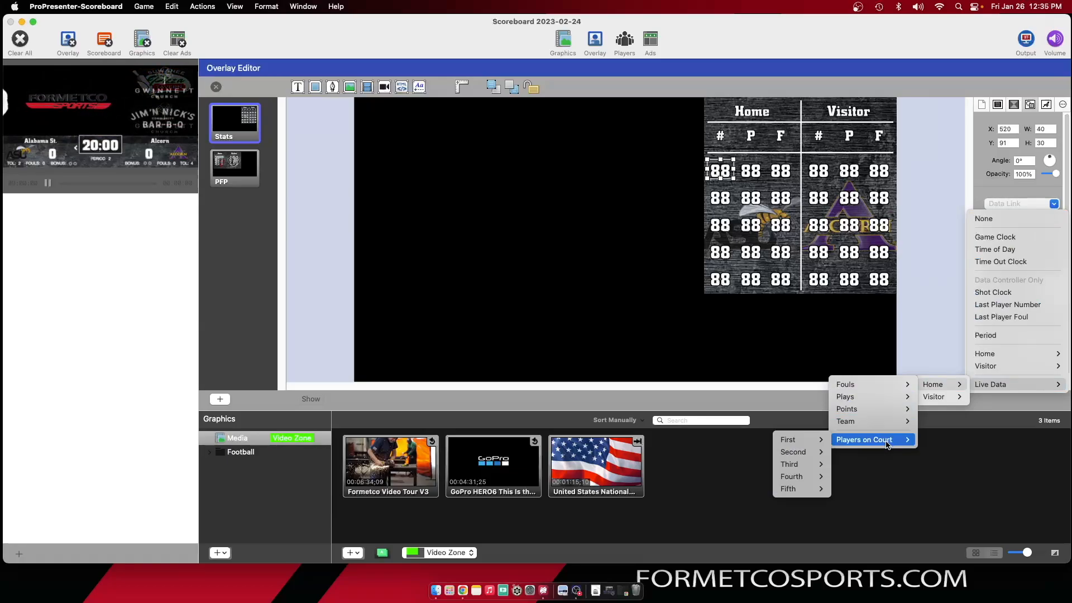
mouse_move(798, 439)
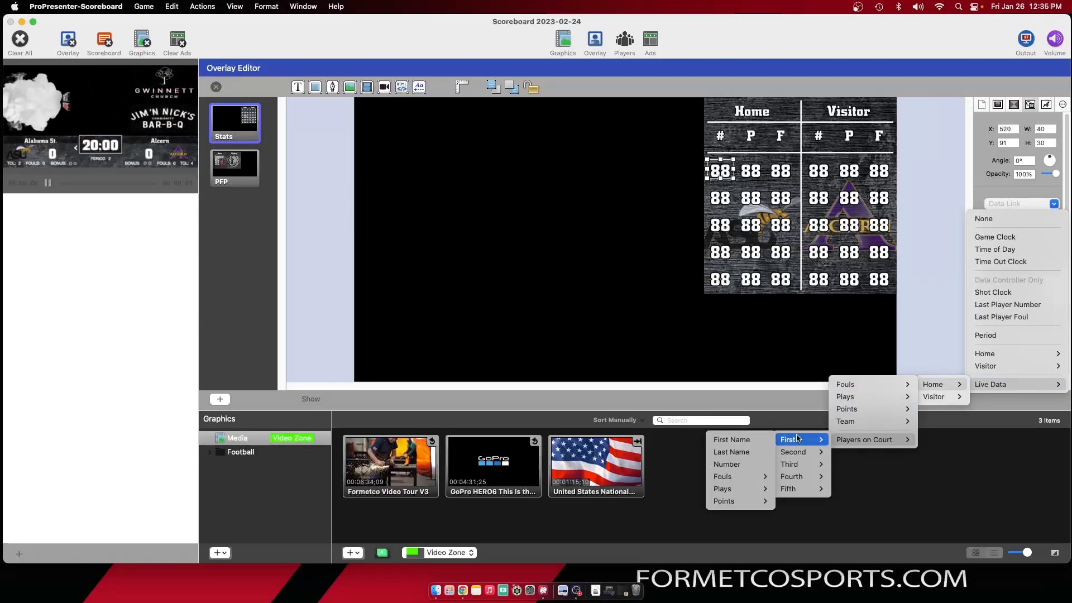
mouse_move(752, 476)
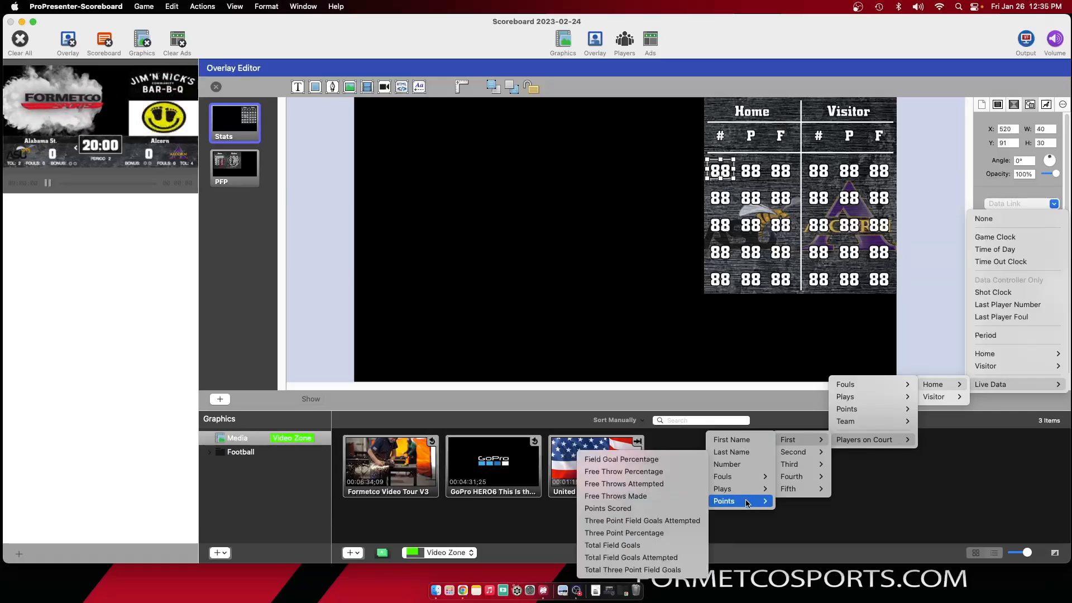
left_click(943, 492)
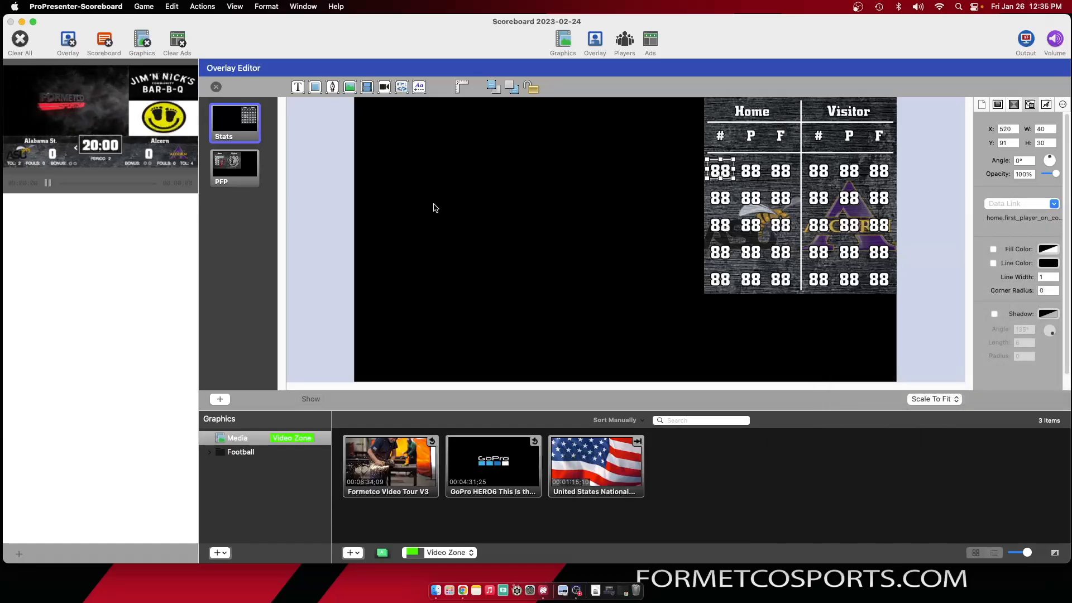
Step: Show the Stats overlay on the scoreboard output and close the overlay editor
left_click(312, 399)
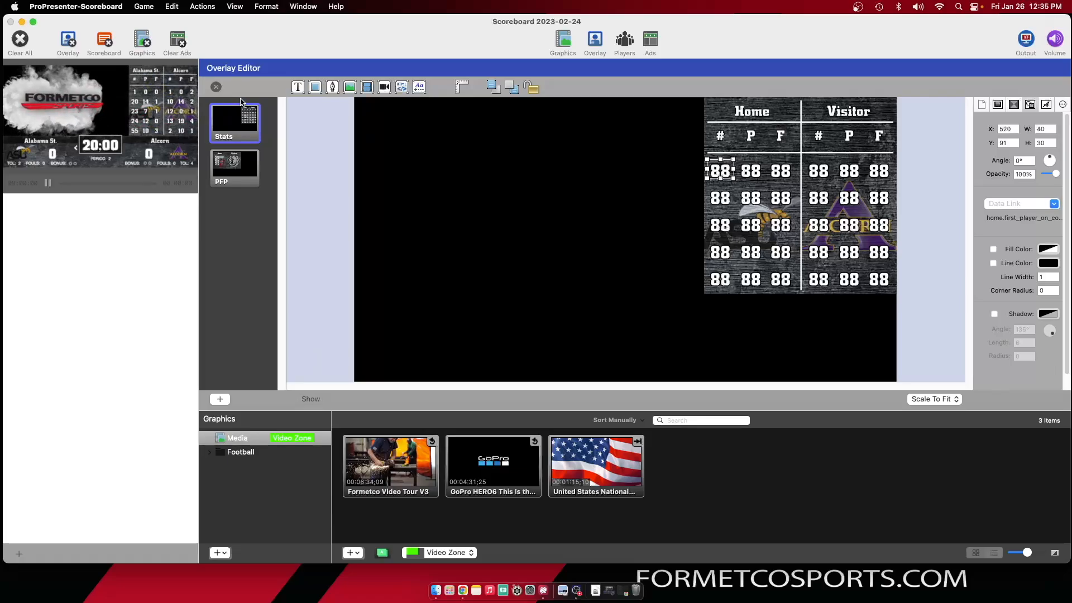
left_click(216, 87)
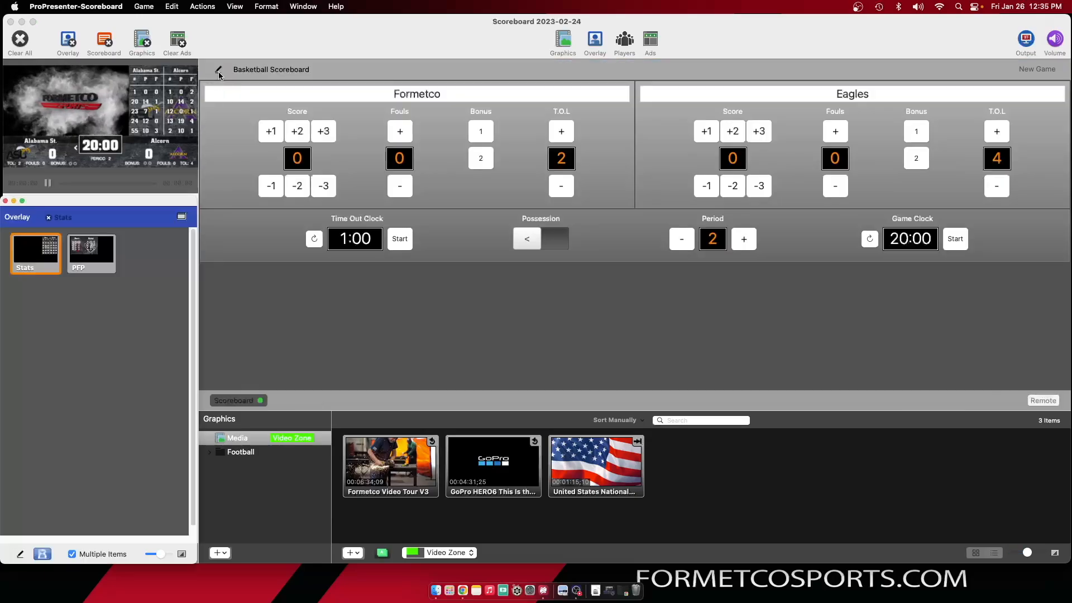